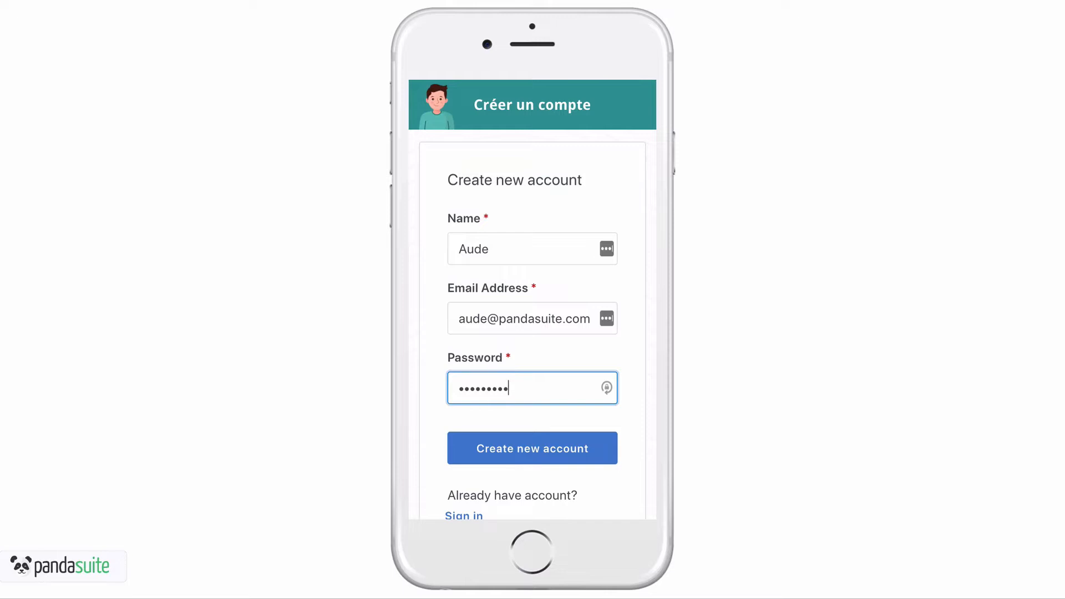
pyautogui.click(526, 452)
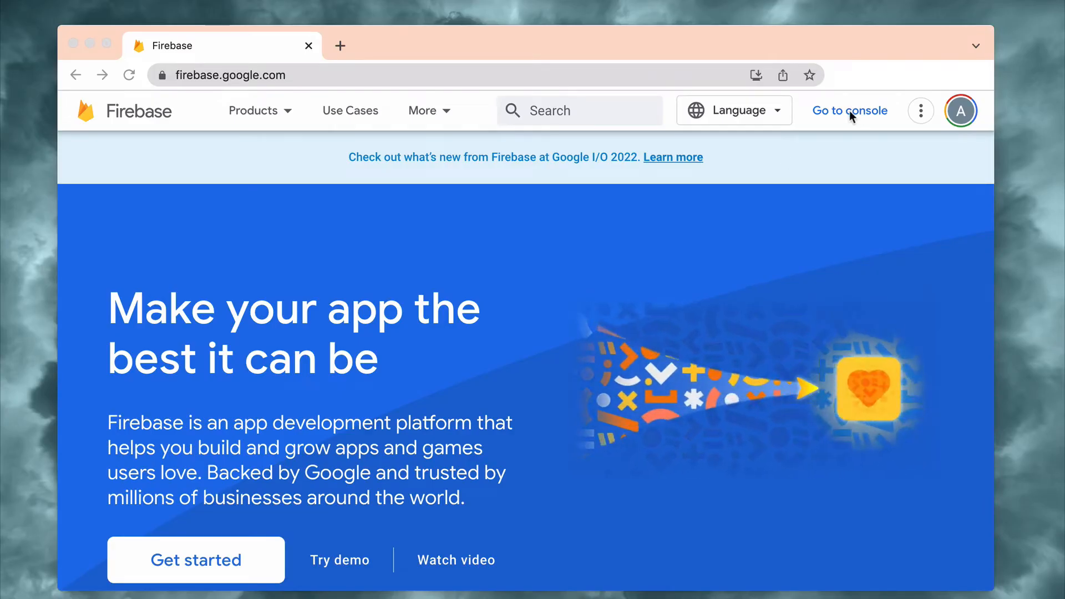
# Start a new project in the Firebase console and name it Trivia-Quiz.
pyautogui.click(848, 112)
pyautogui.click(849, 114)
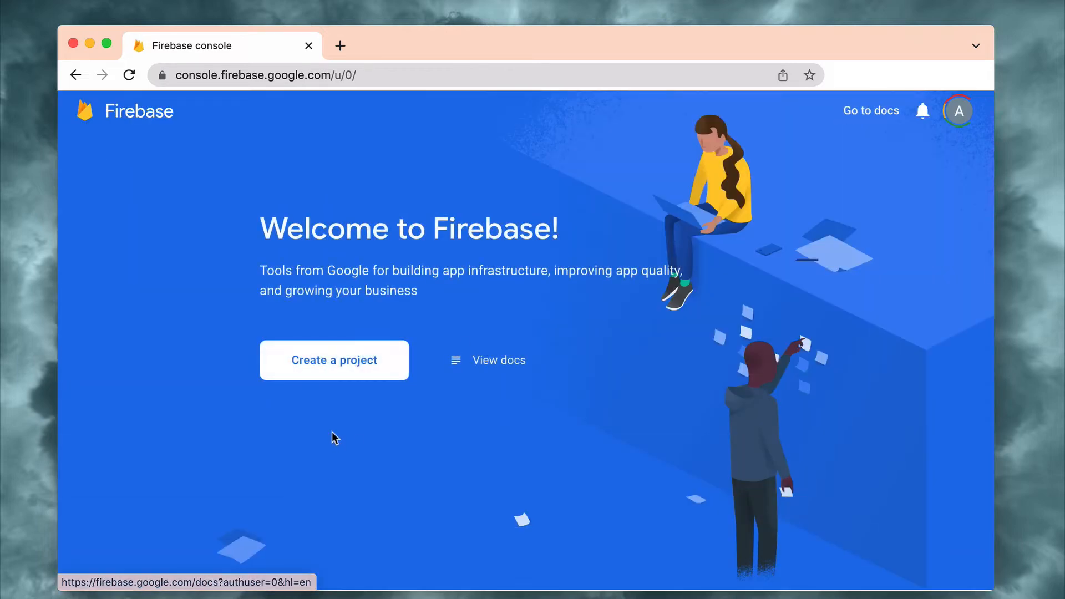
pyautogui.click(352, 364)
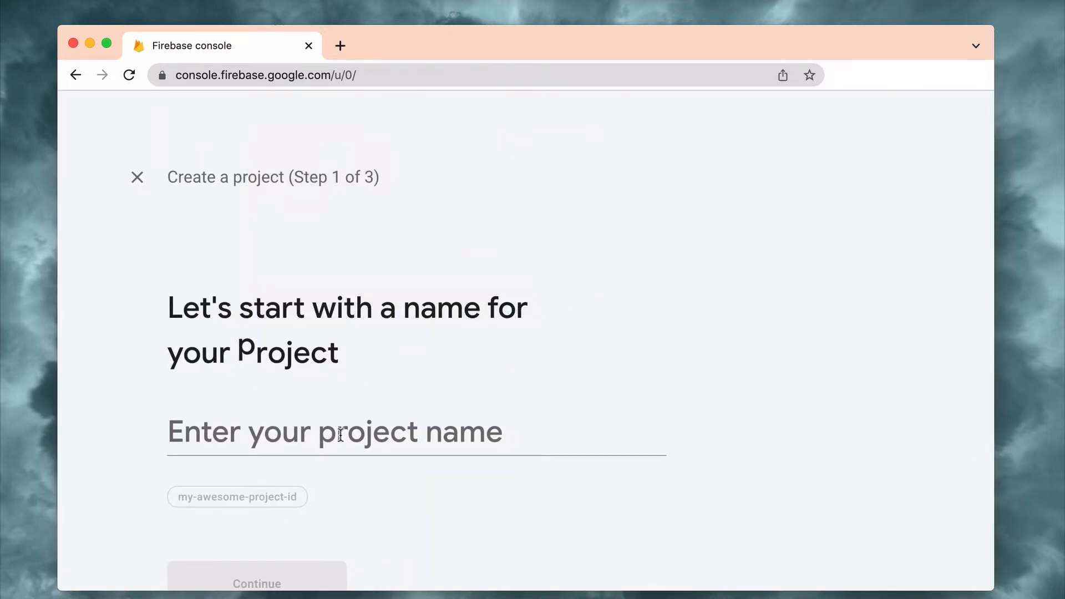
pyautogui.write('Trivi')
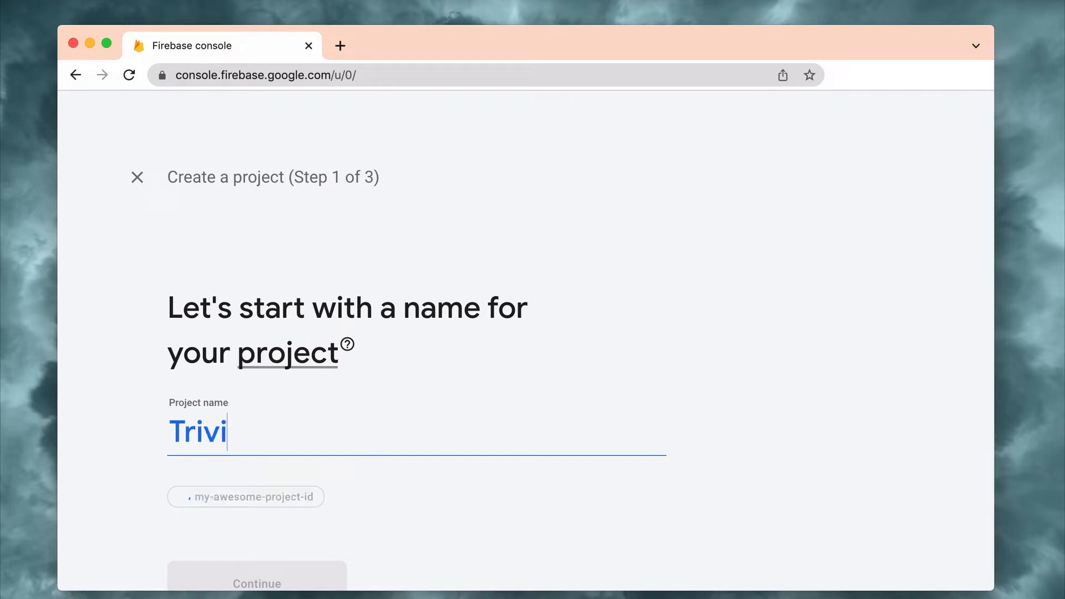
pyautogui.write('a-Quiz')
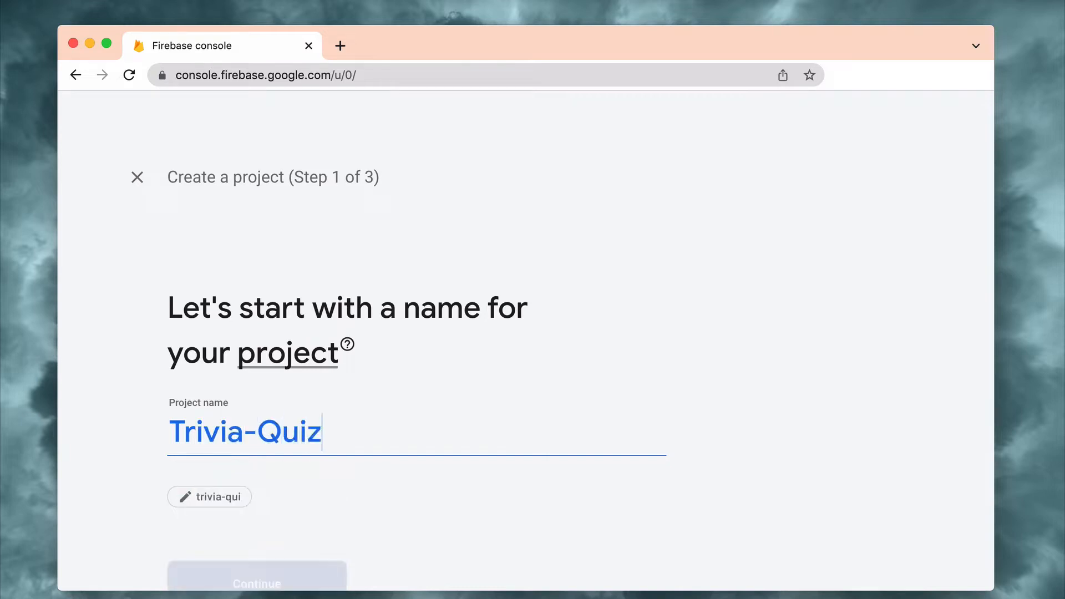
pyautogui.click(302, 594)
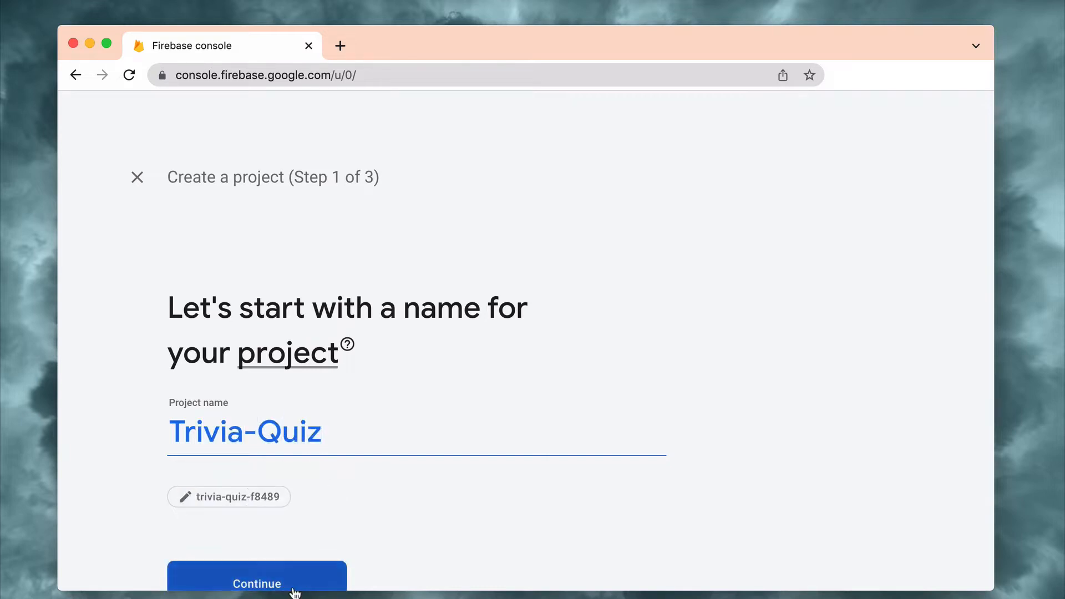
# Disable Google Analytics for the new project, create it and continue to its overview.
pyautogui.scroll(-2, 333, 491)
pyautogui.scroll(-3, 333, 492)
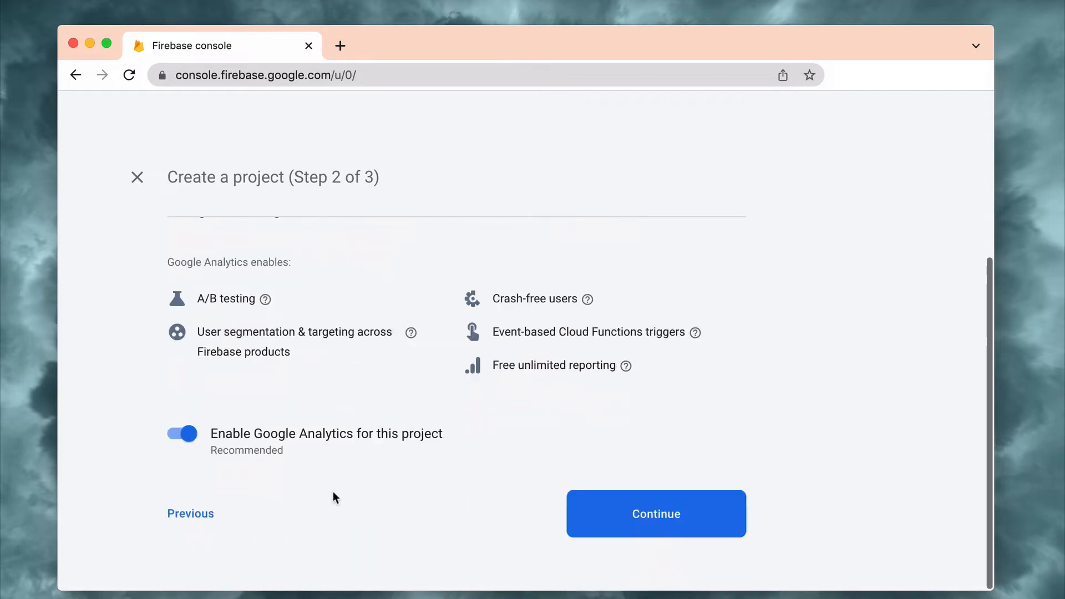
pyautogui.click(182, 433)
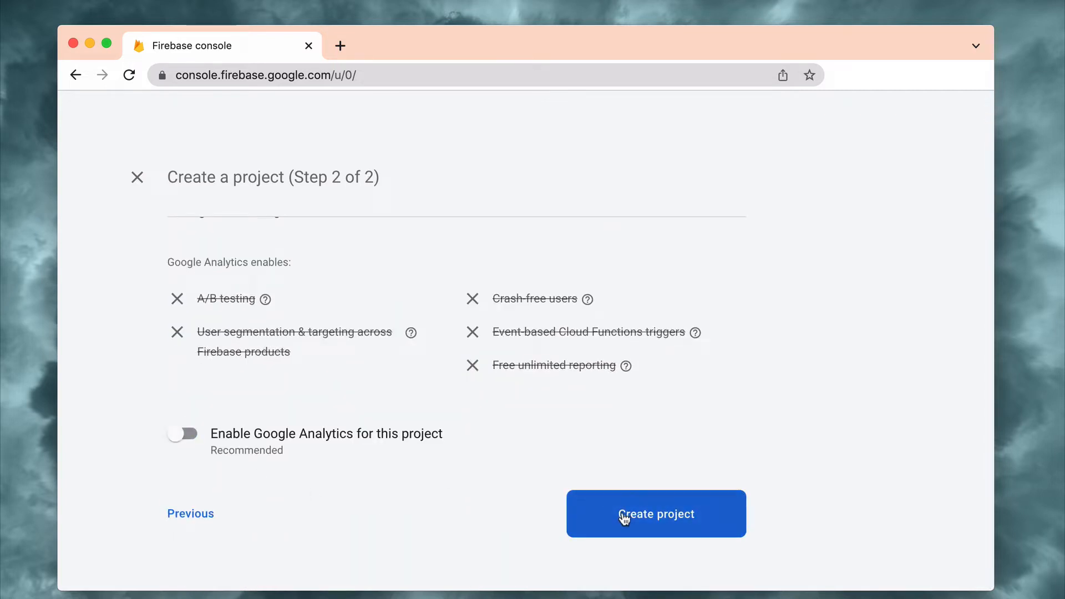
pyautogui.click(625, 518)
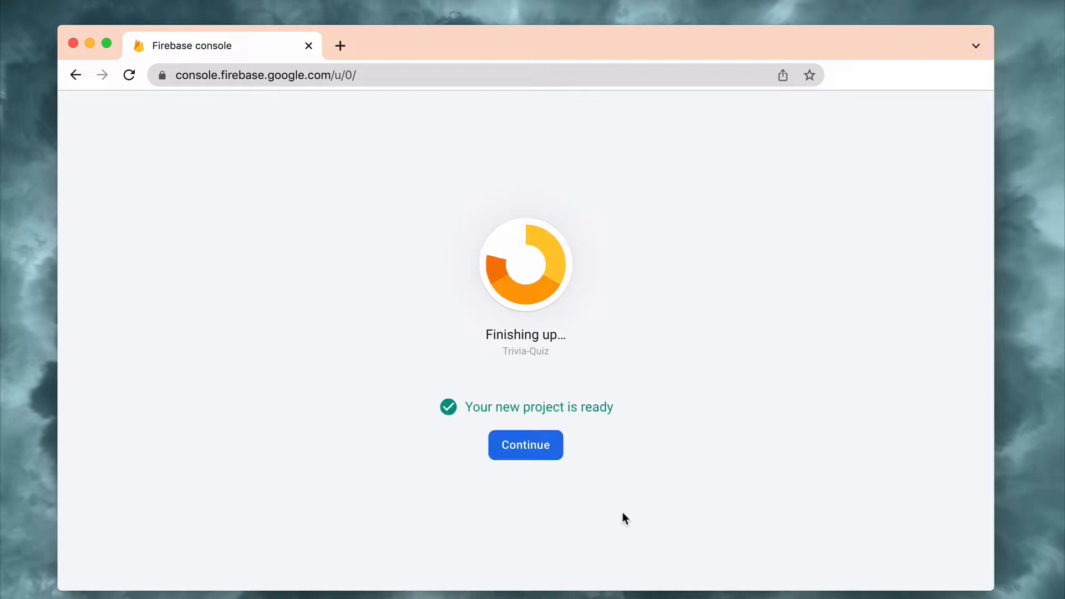
pyautogui.click(530, 446)
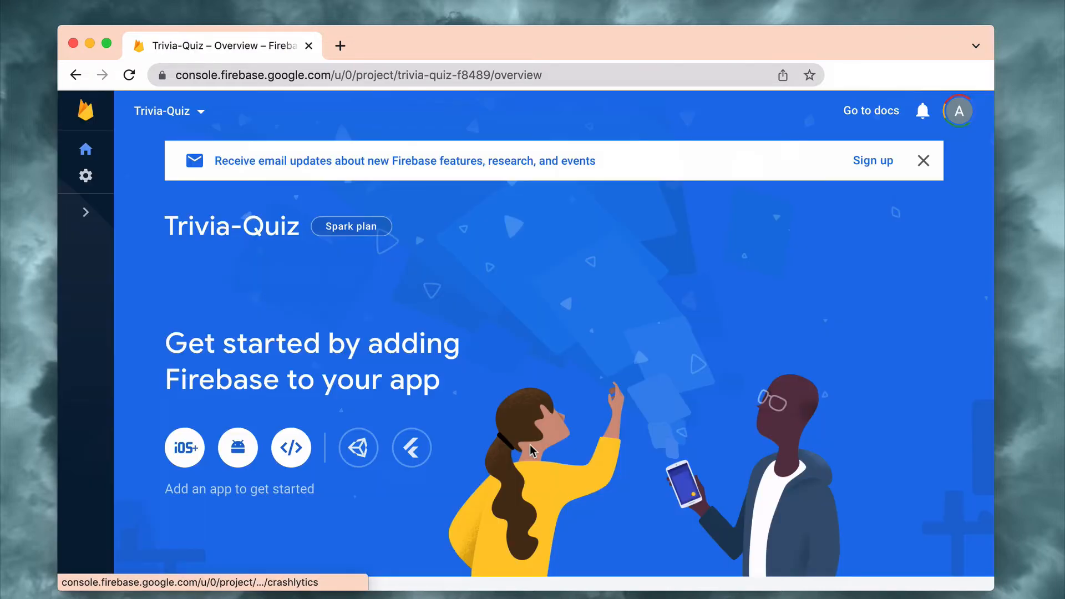
# Register a web app with the nickname Trivia Quiz and continue past the SDK instructions back to the console.
pyautogui.click(294, 452)
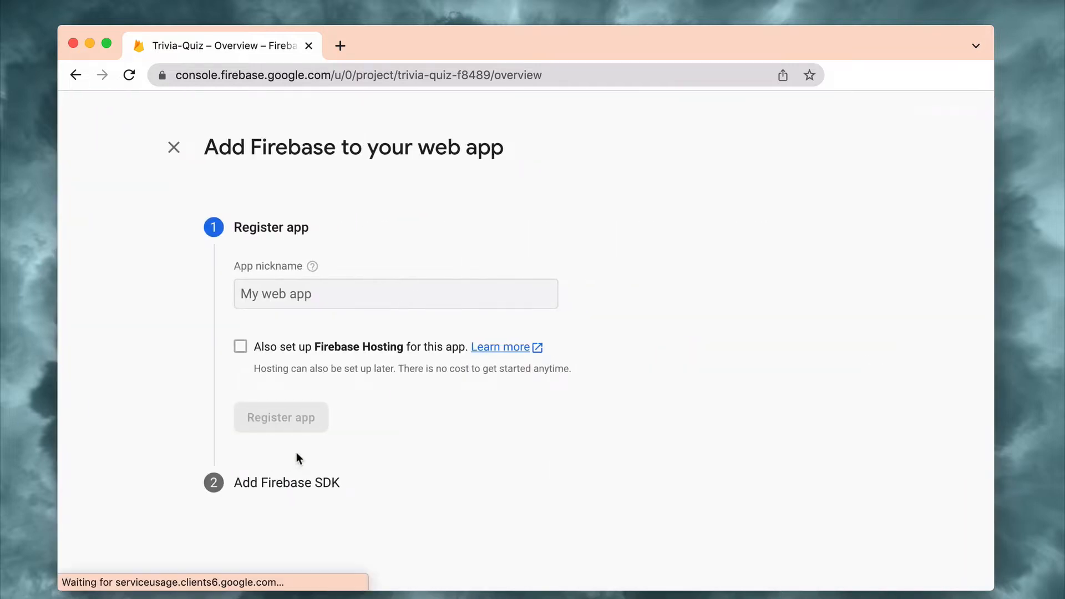
pyautogui.click(273, 295)
pyautogui.write('Trivia')
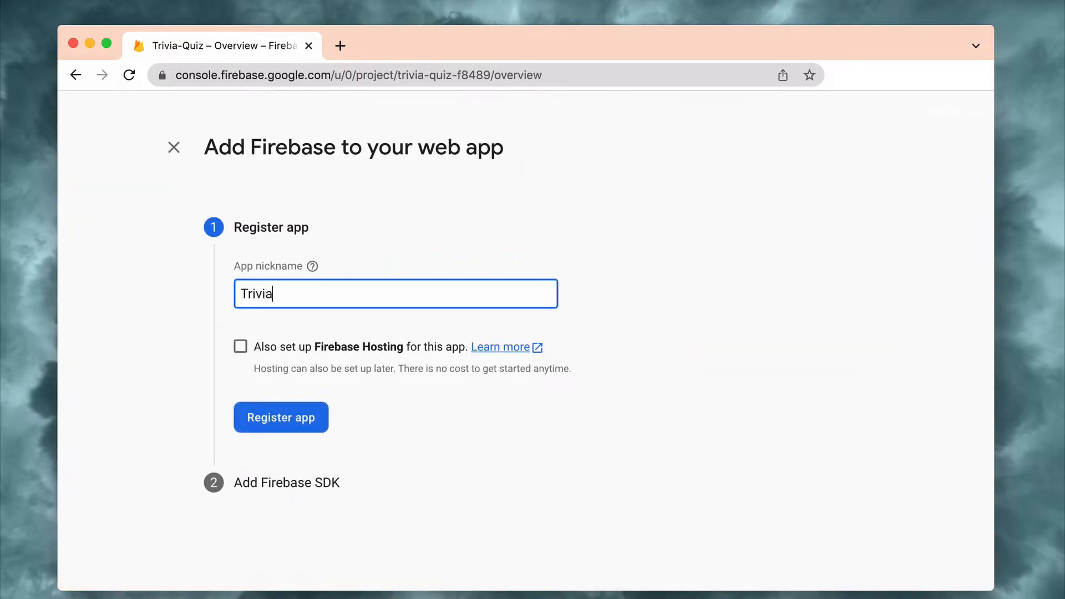
pyautogui.write(' Quiz')
pyautogui.click(262, 417)
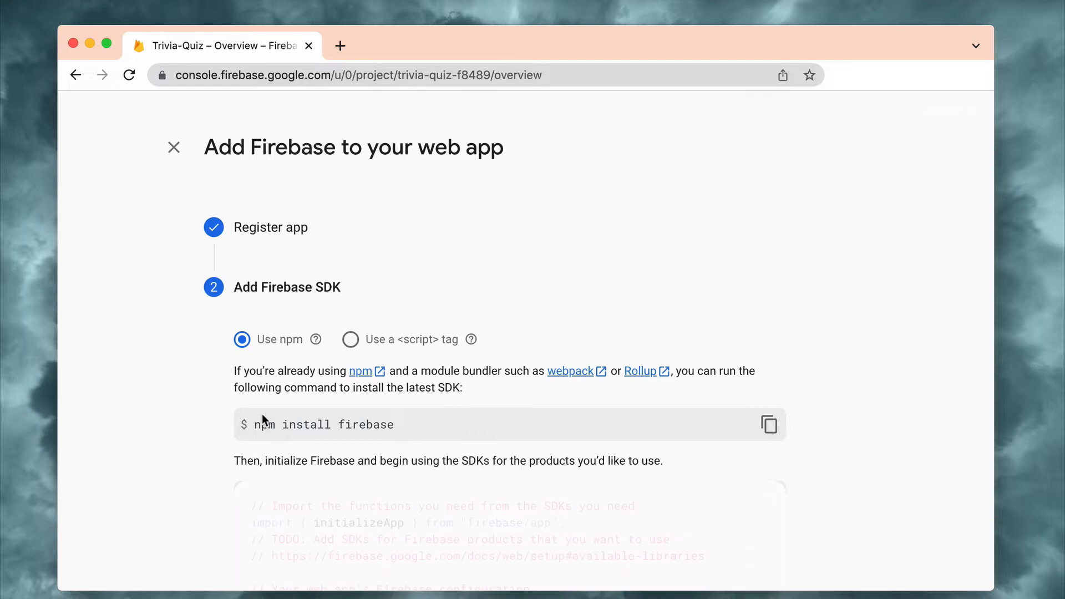
pyautogui.scroll(-1, 262, 414)
pyautogui.scroll(-3, 262, 415)
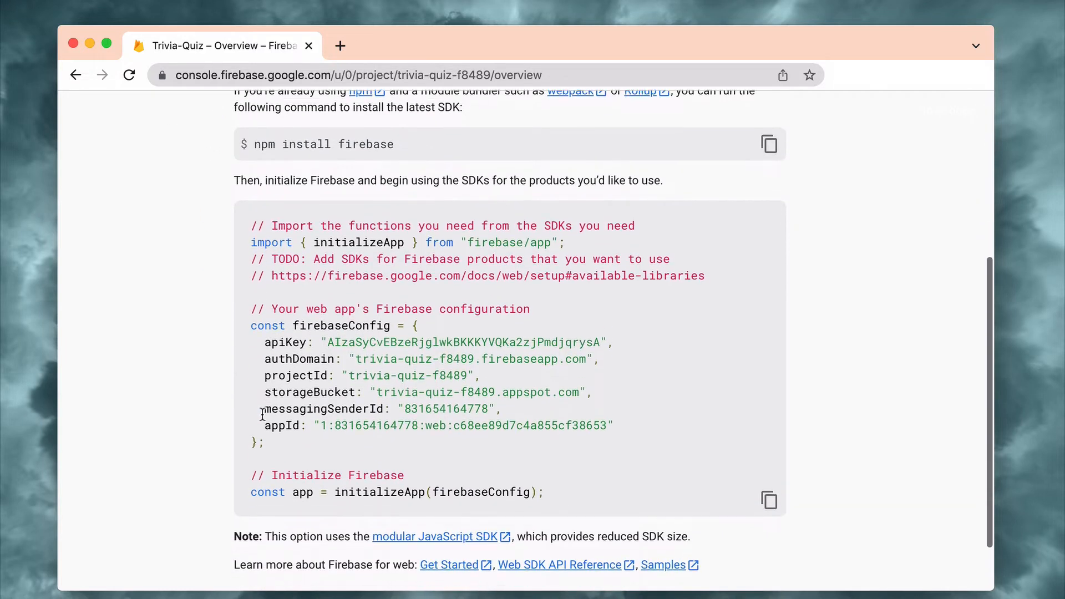
pyautogui.scroll(-1, 262, 444)
pyautogui.click(283, 555)
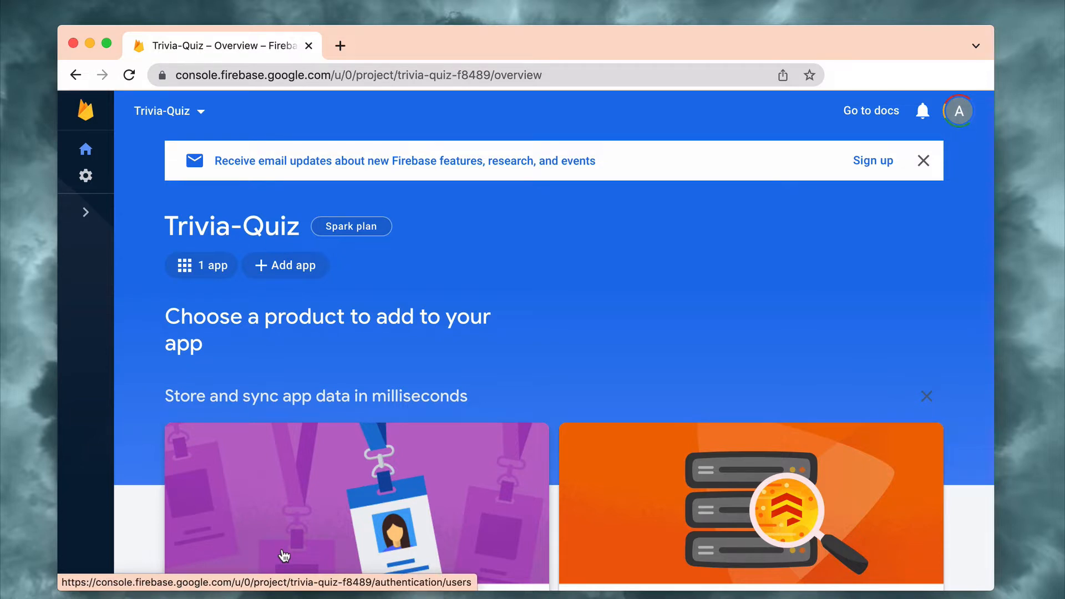
# Set up Authentication for the project and enable the Email/Password sign-in provider.
pyautogui.scroll(-5, 284, 556)
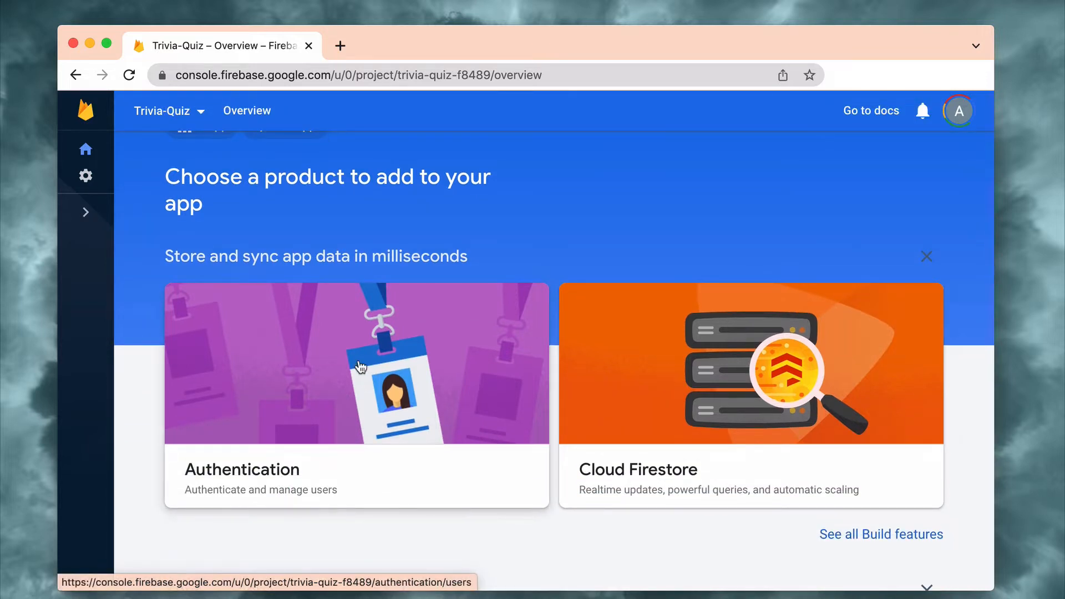
pyautogui.click(360, 366)
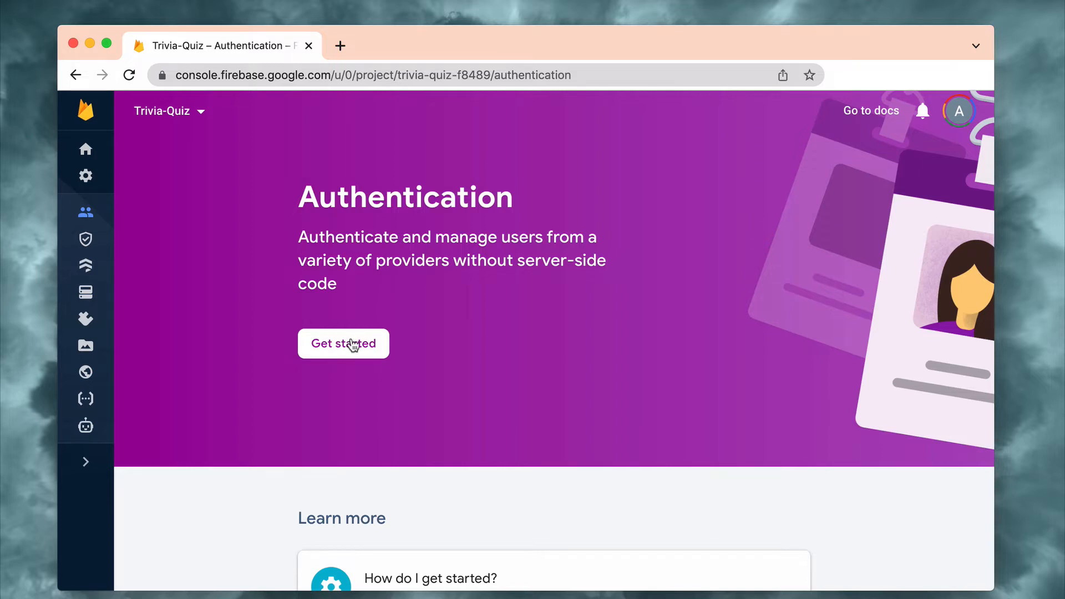
pyautogui.click(351, 341)
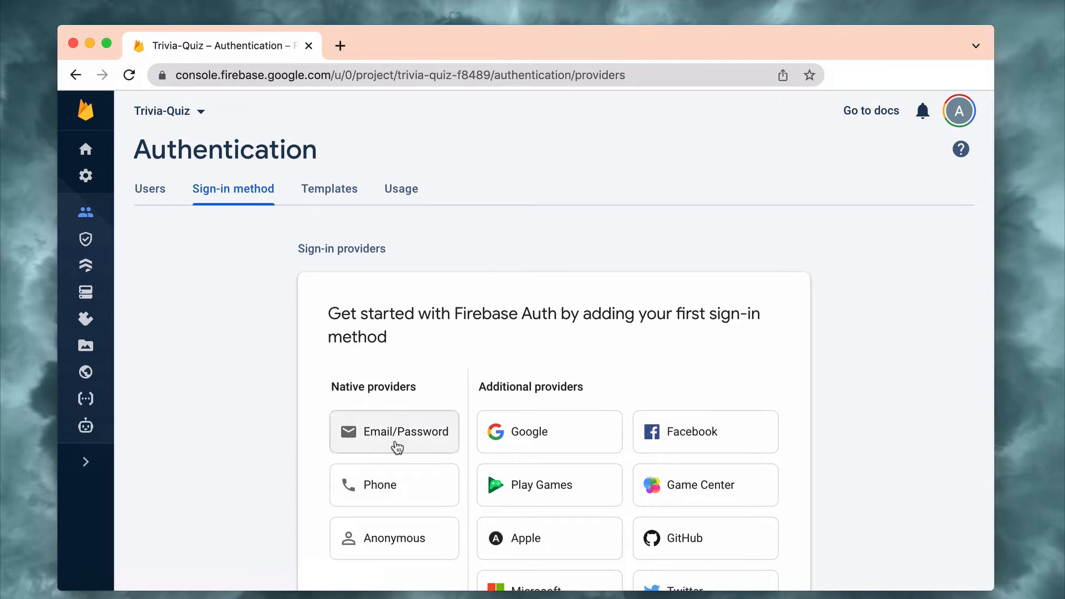
pyautogui.click(397, 438)
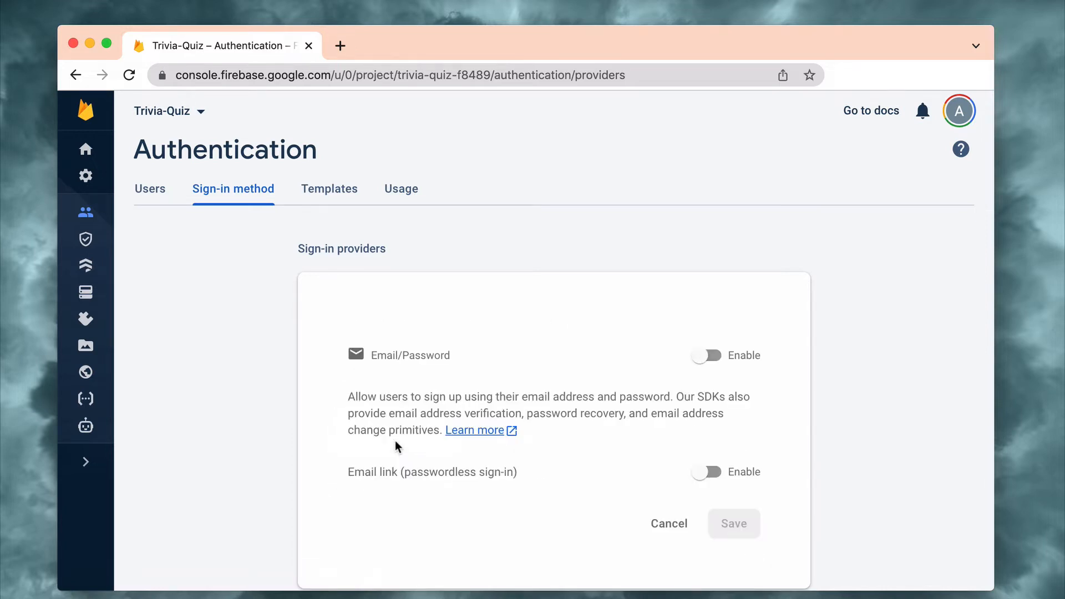
pyautogui.scroll(-2, 396, 444)
pyautogui.click(713, 258)
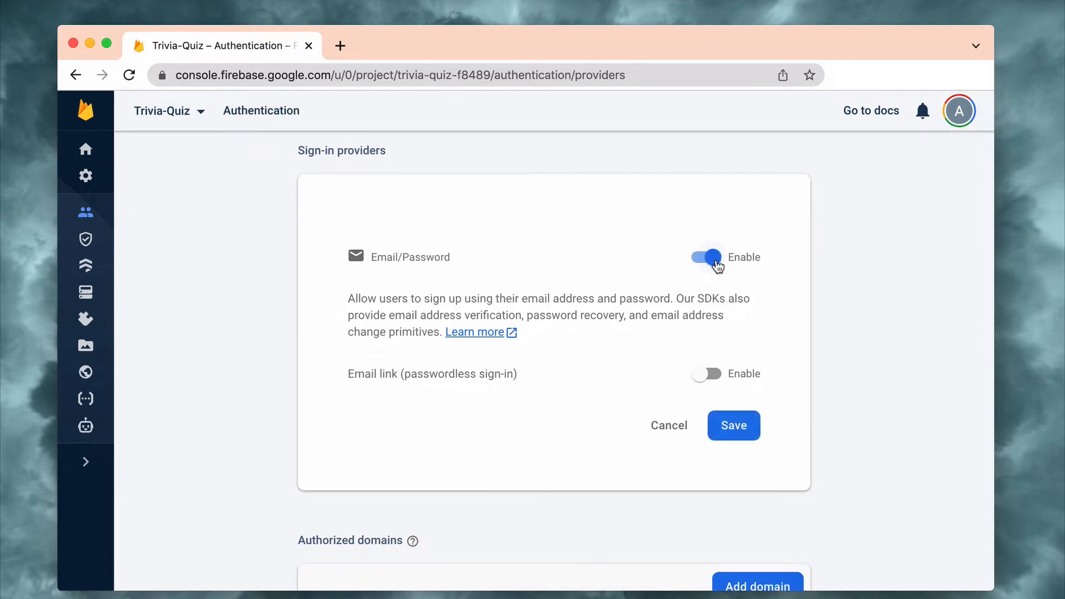
pyautogui.click(734, 427)
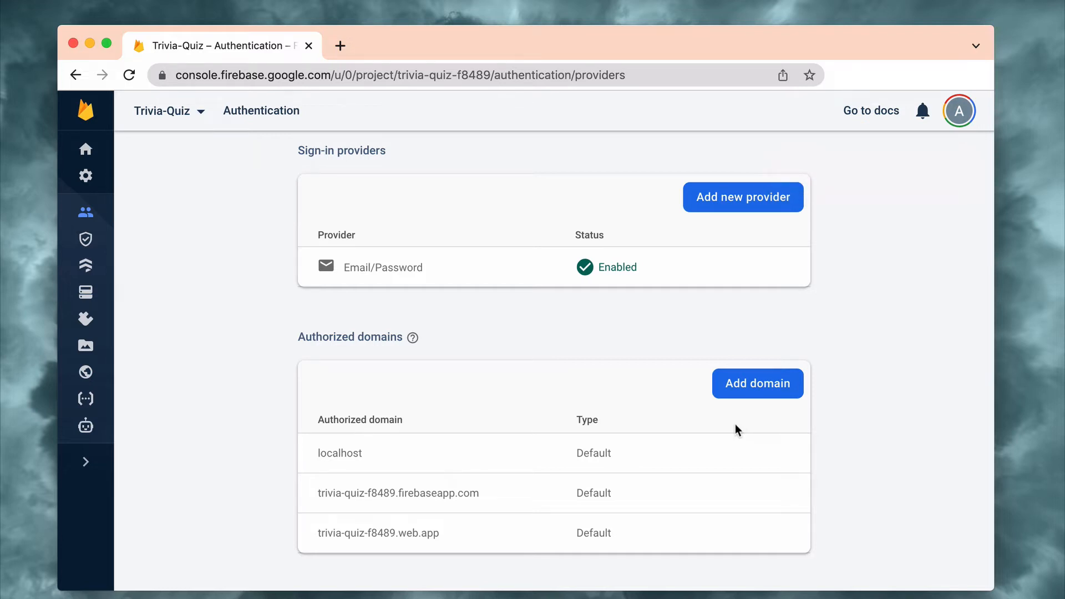
# Create a Cloud Firestore database in test mode with its location set to eur3 (europe-west).
pyautogui.click(87, 268)
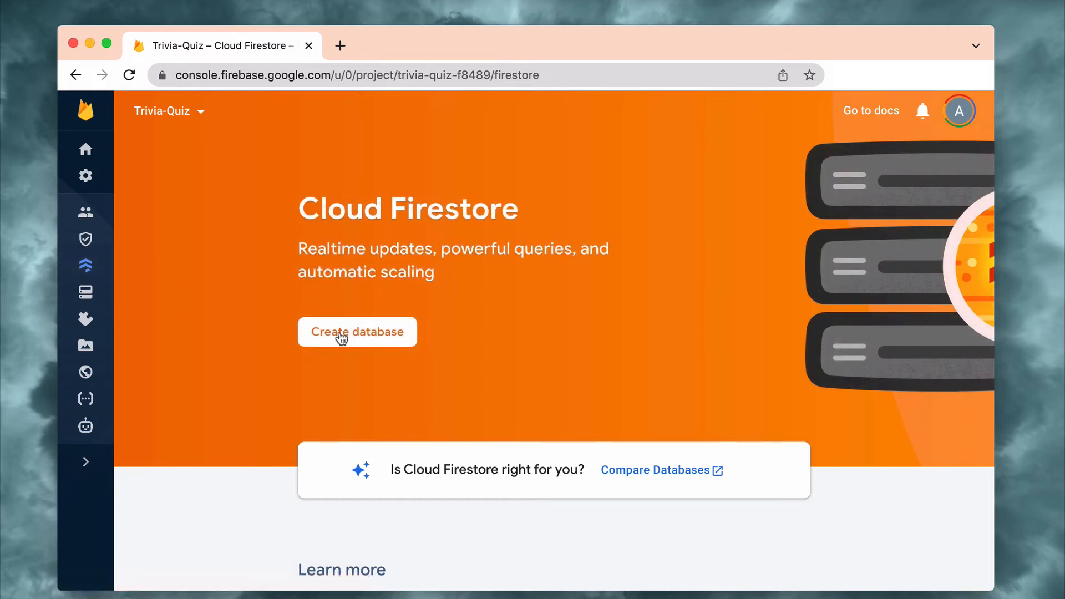
pyautogui.click(340, 334)
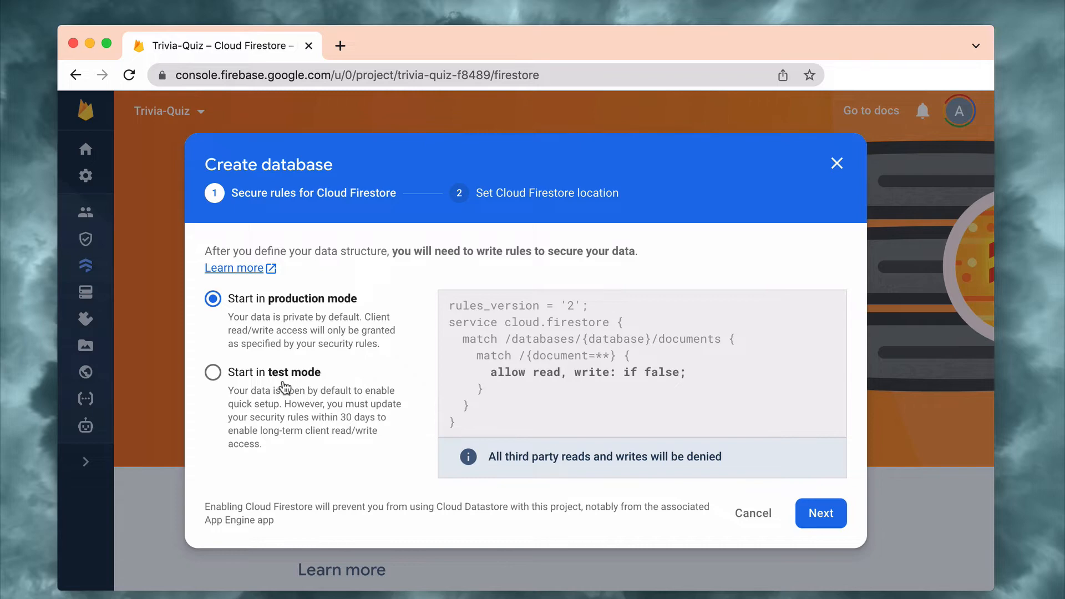
pyautogui.click(216, 372)
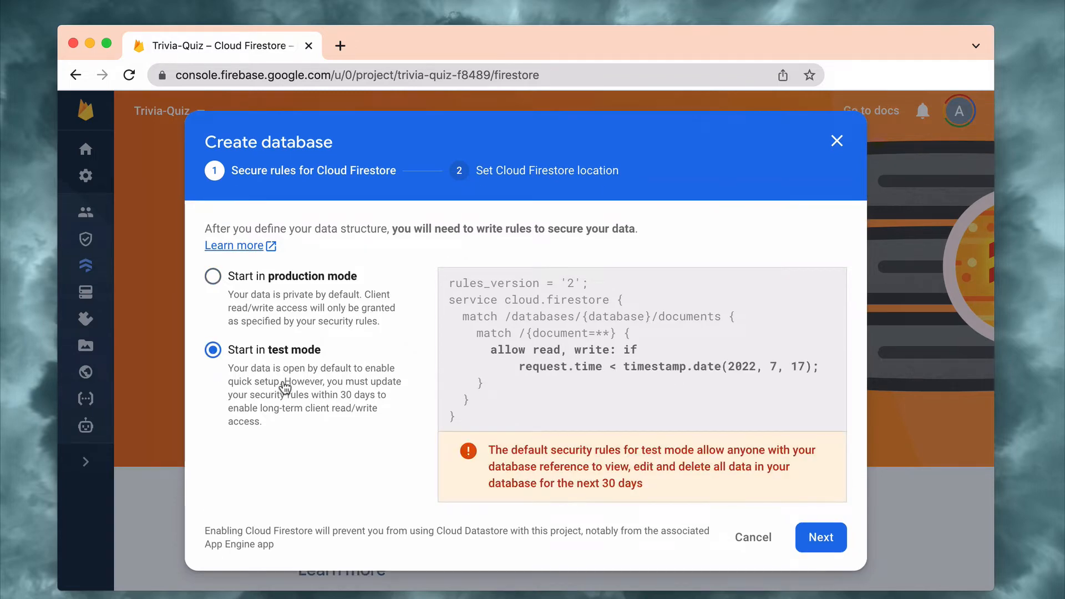
pyautogui.click(822, 537)
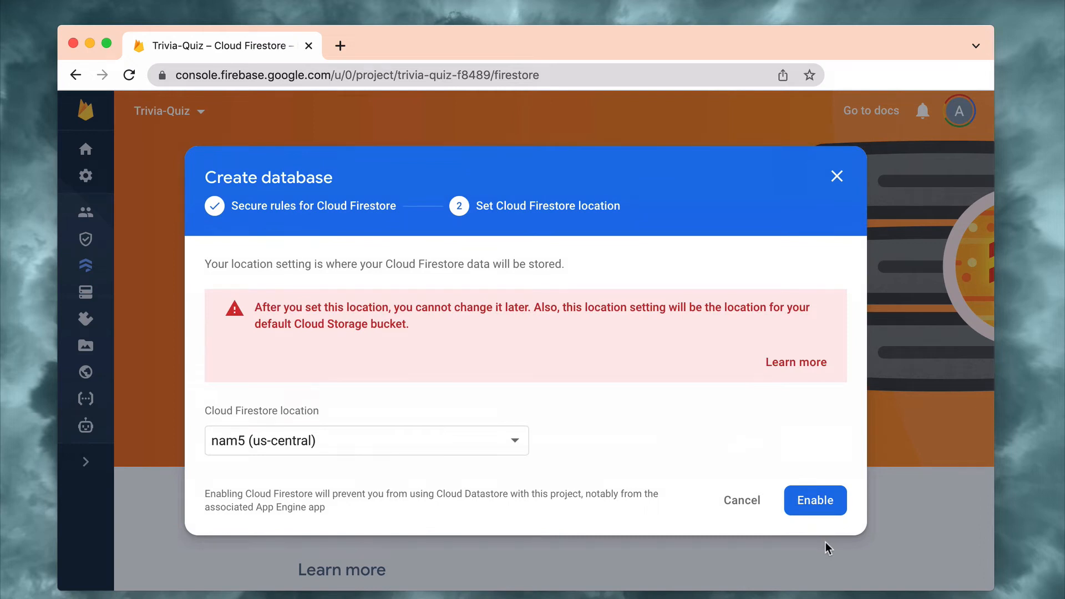
pyautogui.click(426, 450)
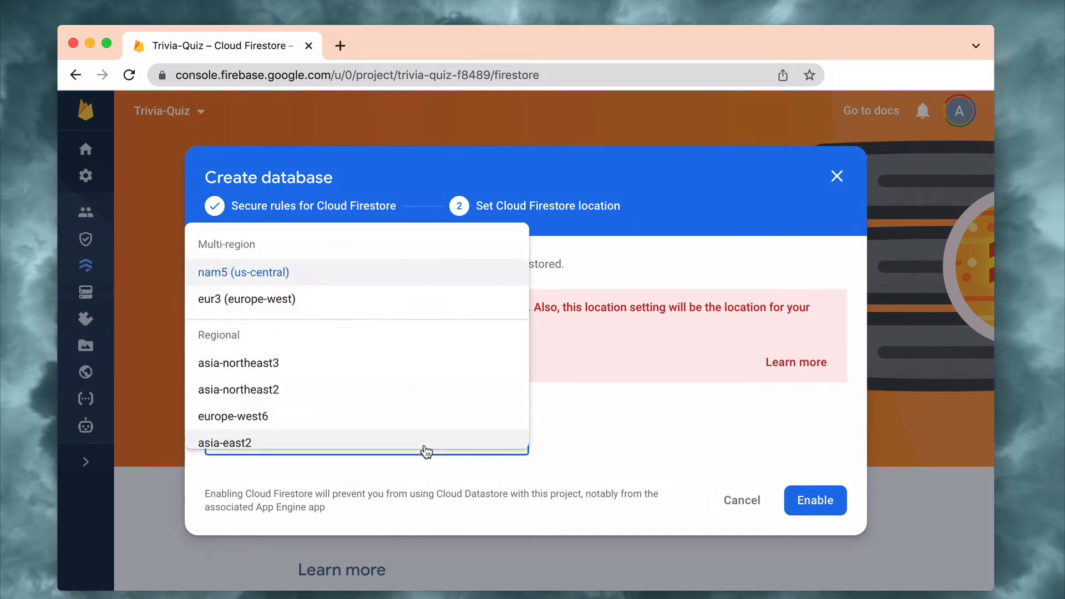
pyautogui.click(418, 302)
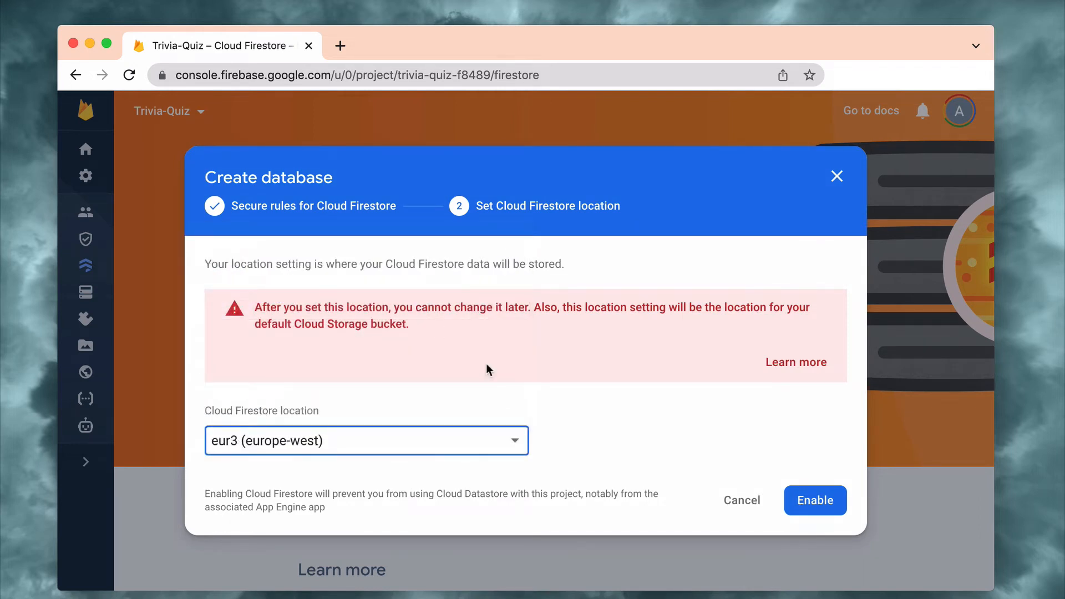
pyautogui.click(828, 503)
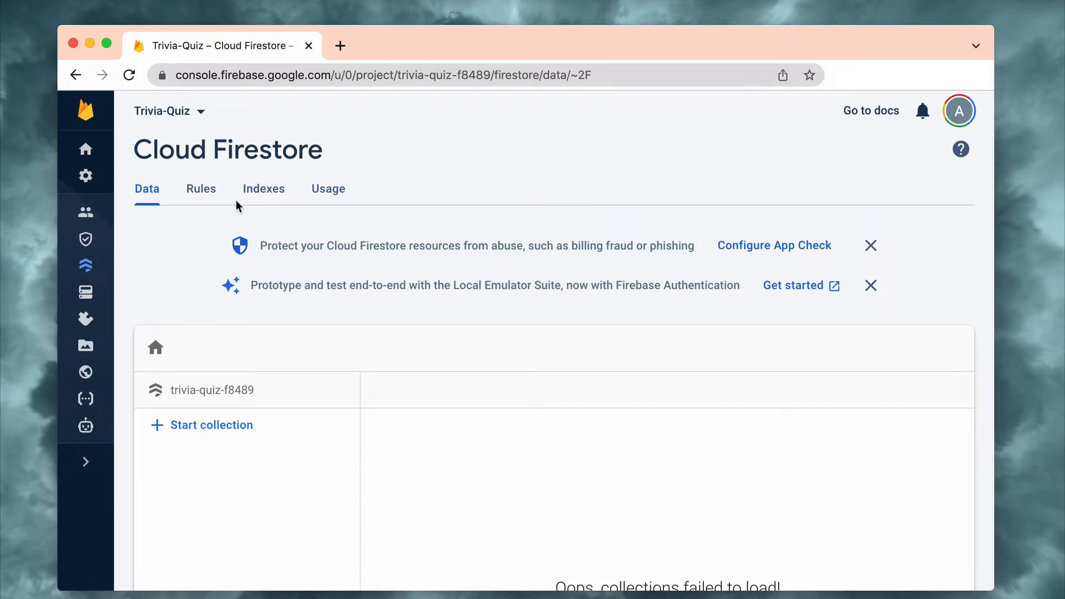
# Open the Firestore security rules and copy the replacement rules code from PandaSuite's Session Firebase help article.
pyautogui.click(189, 187)
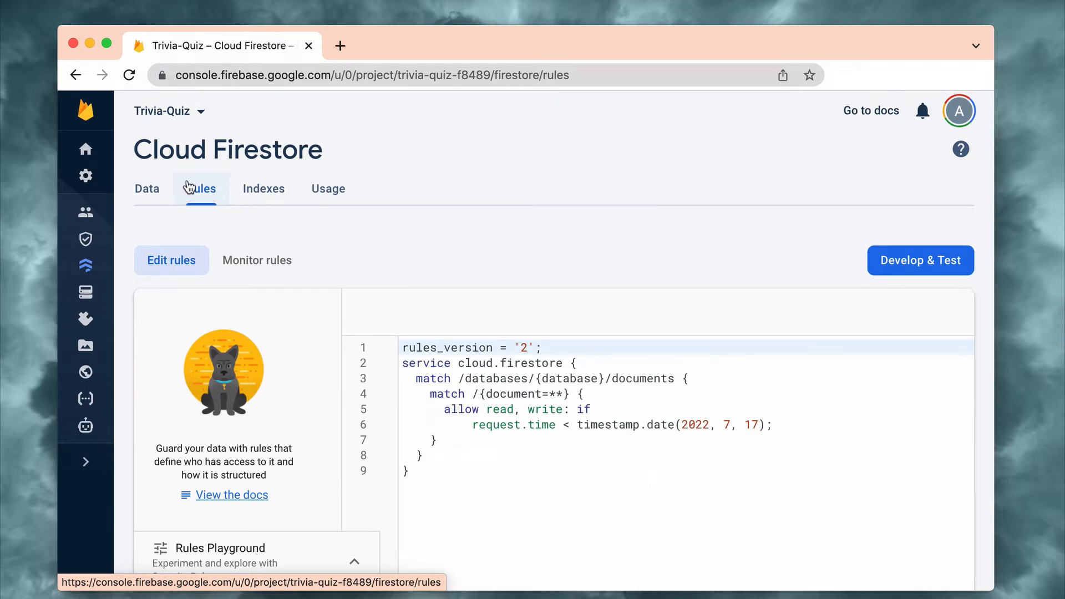
pyautogui.click(805, 589)
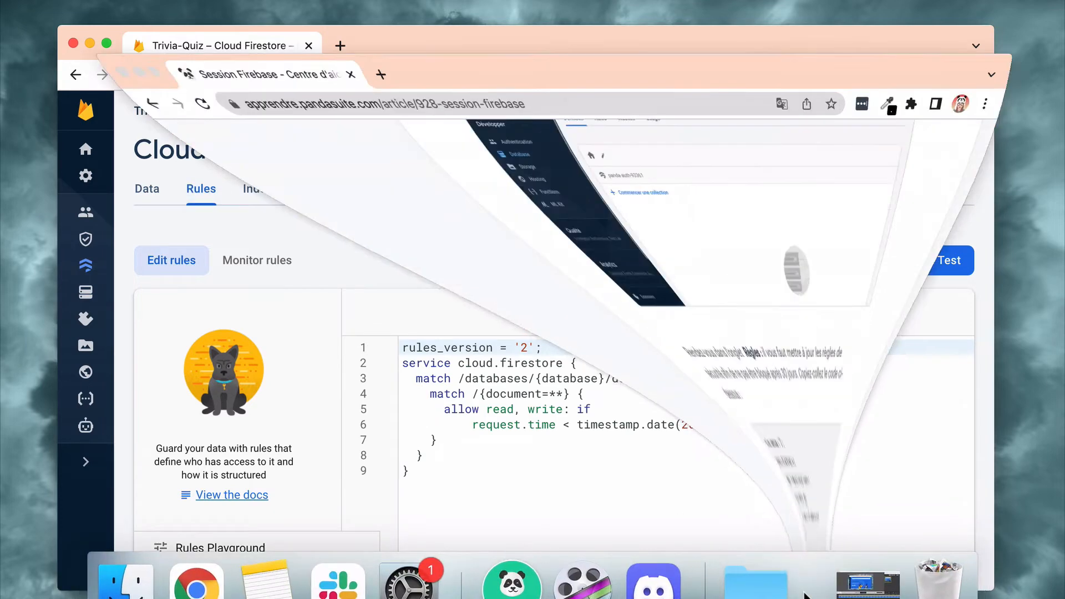
pyautogui.moveTo(446, 596); pyautogui.dragTo(426, 461)
pyautogui.press('super+c')
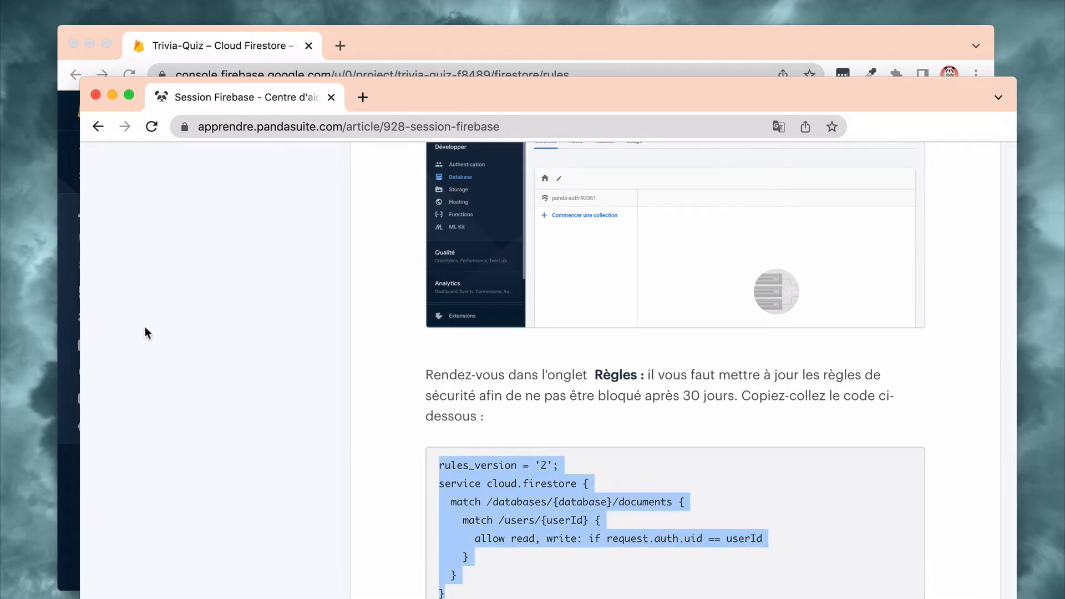
pyautogui.click(112, 94)
# Replace all the existing Firestore rules with the copied code restricting /users/{userId} access, and publish them.
pyautogui.click(455, 470)
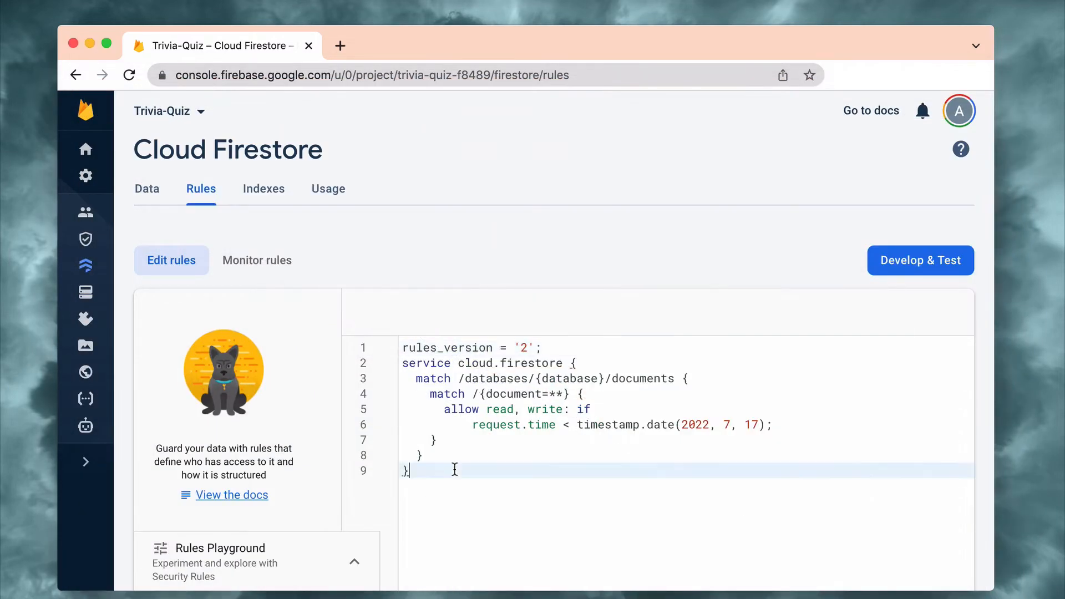
pyautogui.moveTo(455, 470); pyautogui.dragTo(376, 319)
pyautogui.press('super+v')
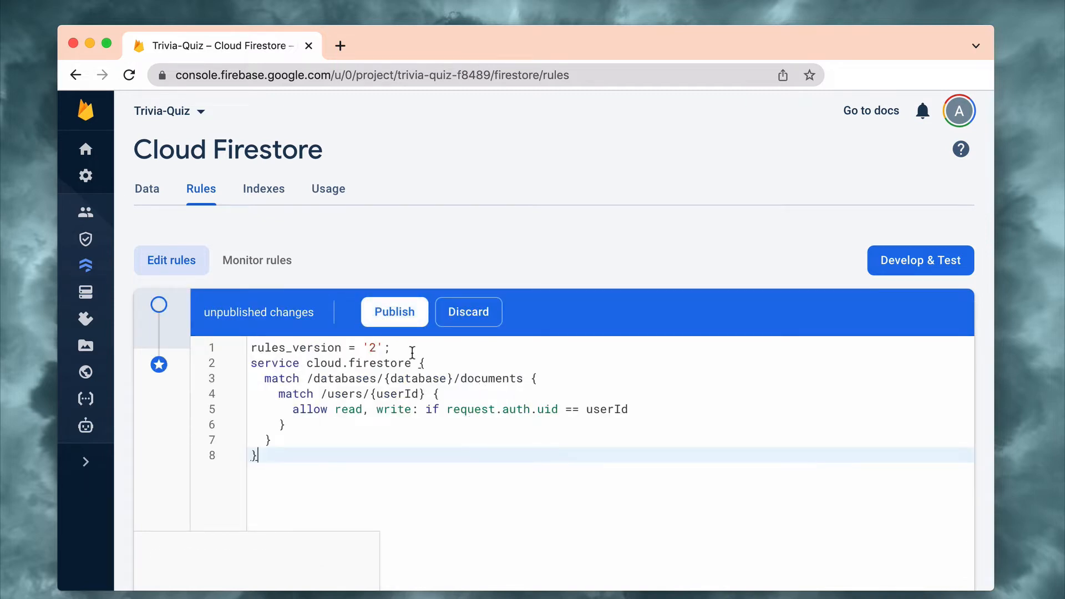
pyautogui.click(399, 318)
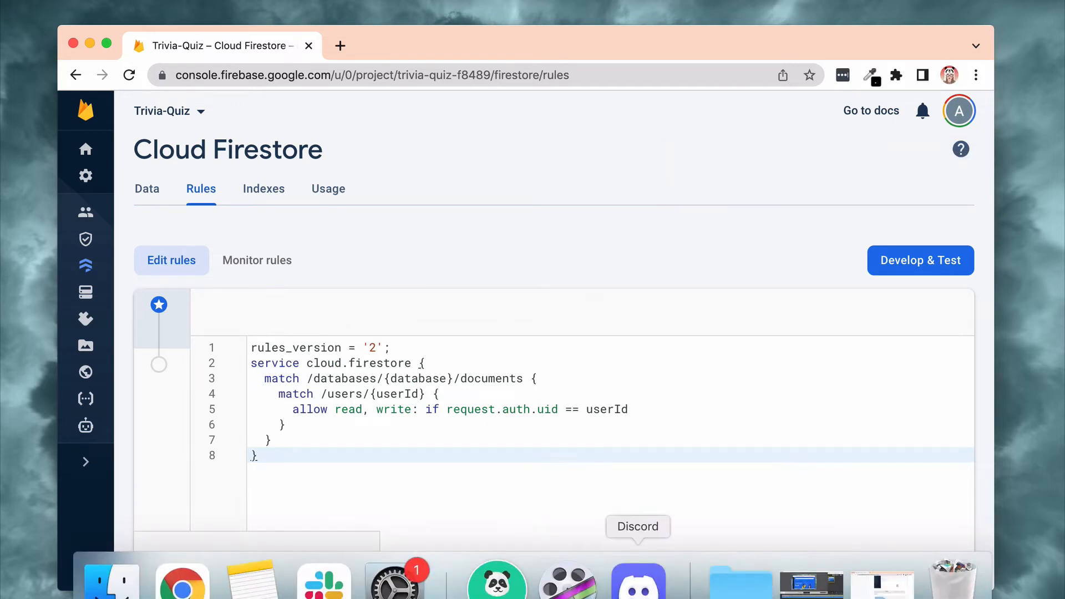
# Switch to the Trivia Quiz project in PandaSuite, minimize the browser window, and look through the component library for Firebase Session and Authentication.
pyautogui.click(497, 580)
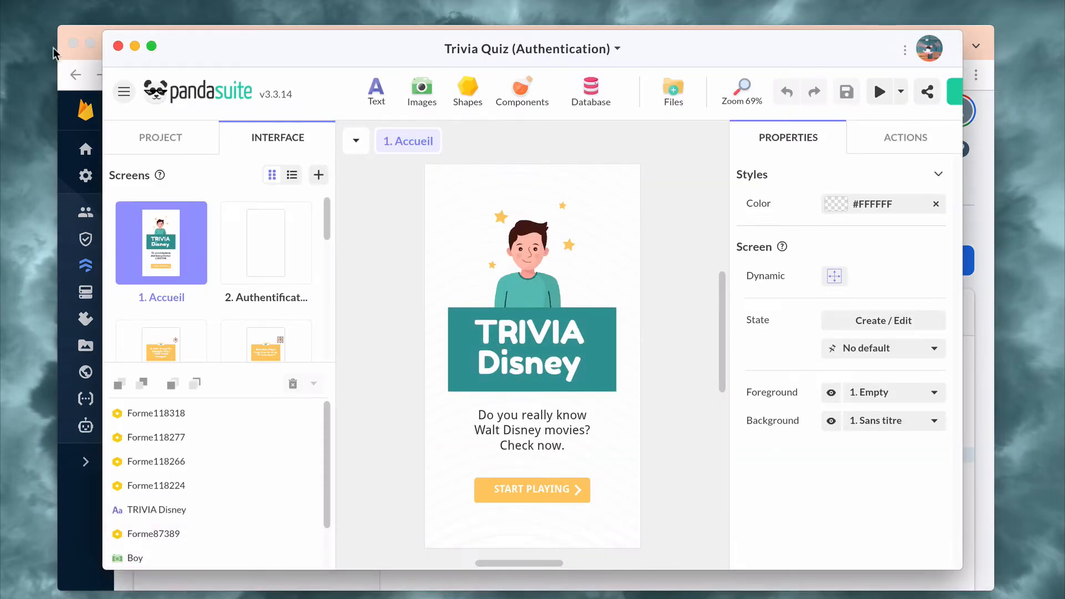
pyautogui.click(90, 43)
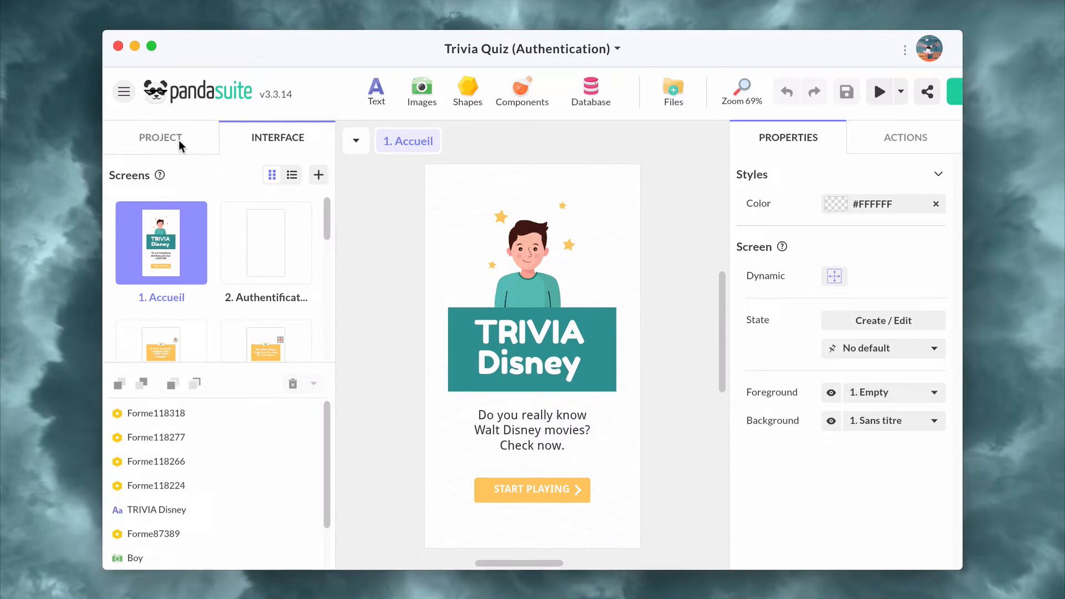
pyautogui.click(523, 100)
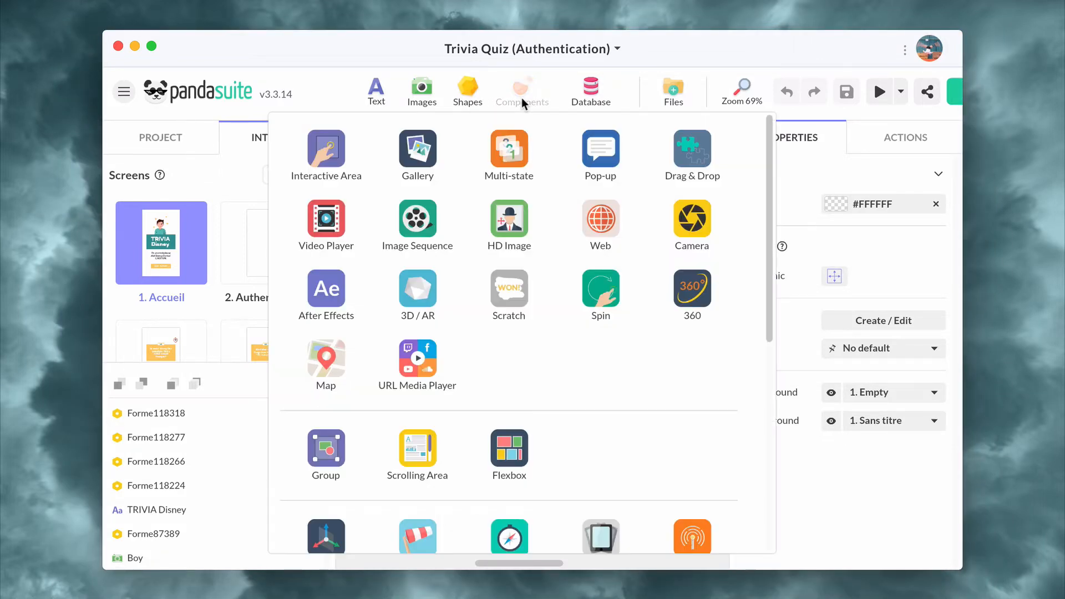
pyautogui.scroll(-5, 566, 409)
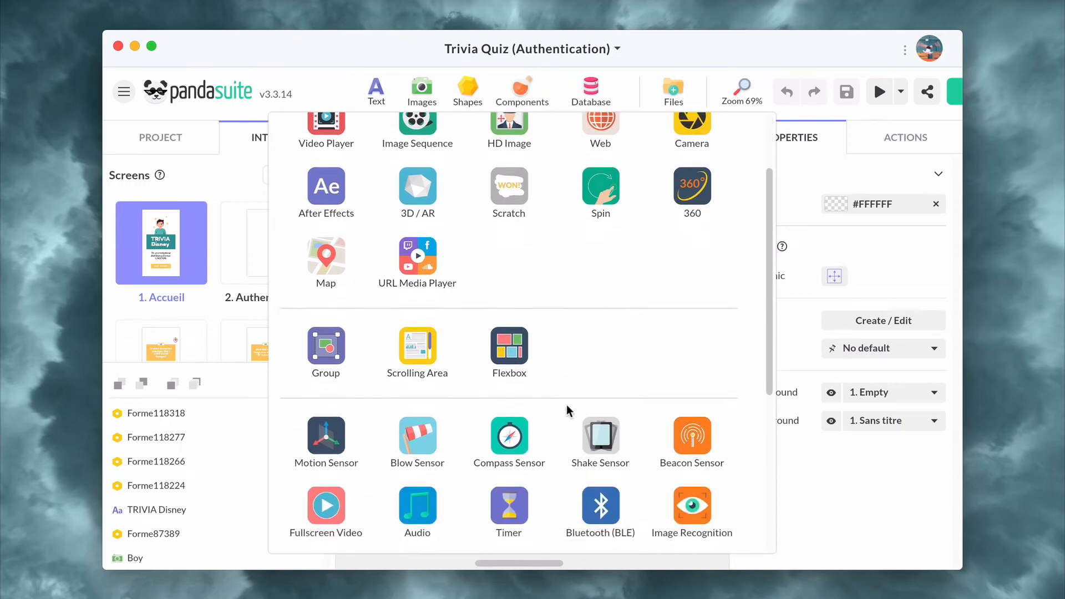
pyautogui.scroll(-3, 567, 411)
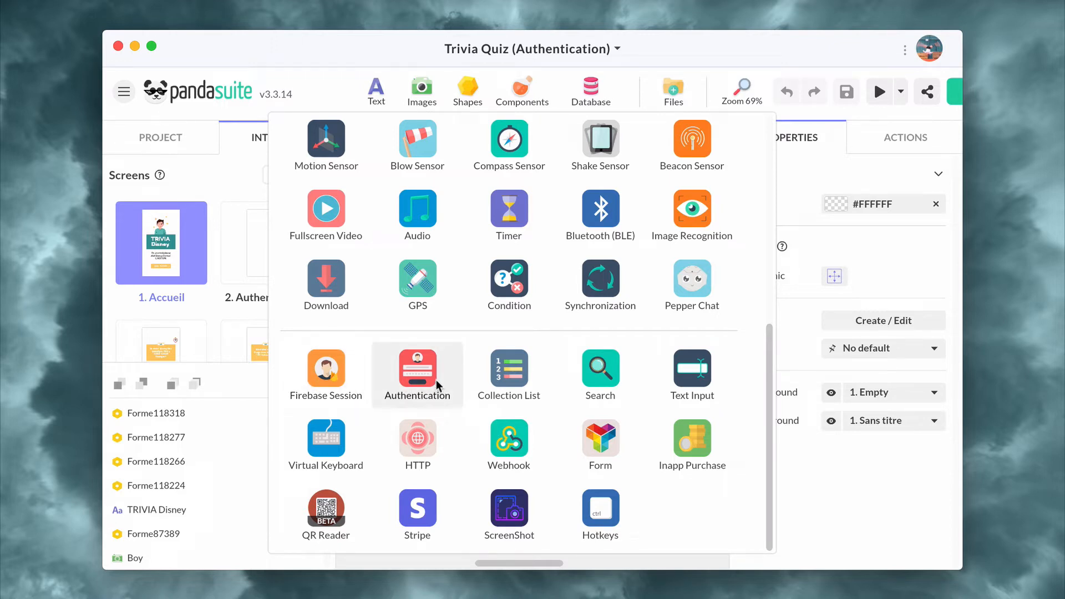
pyautogui.click(227, 350)
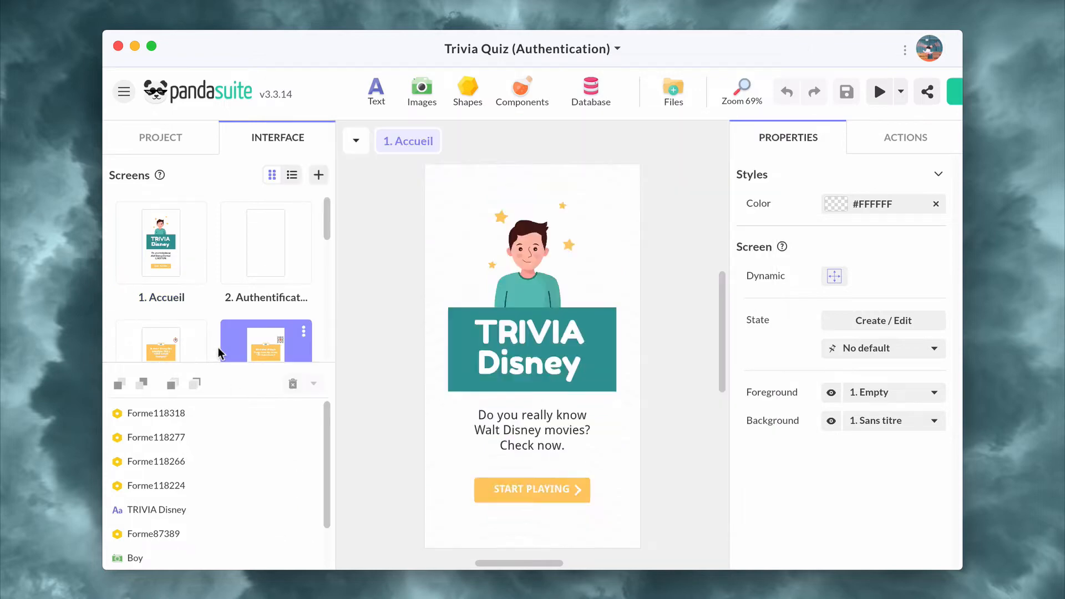
# Add a Firebase Session component at the project level of the Trivia Quiz app.
pyautogui.click(158, 135)
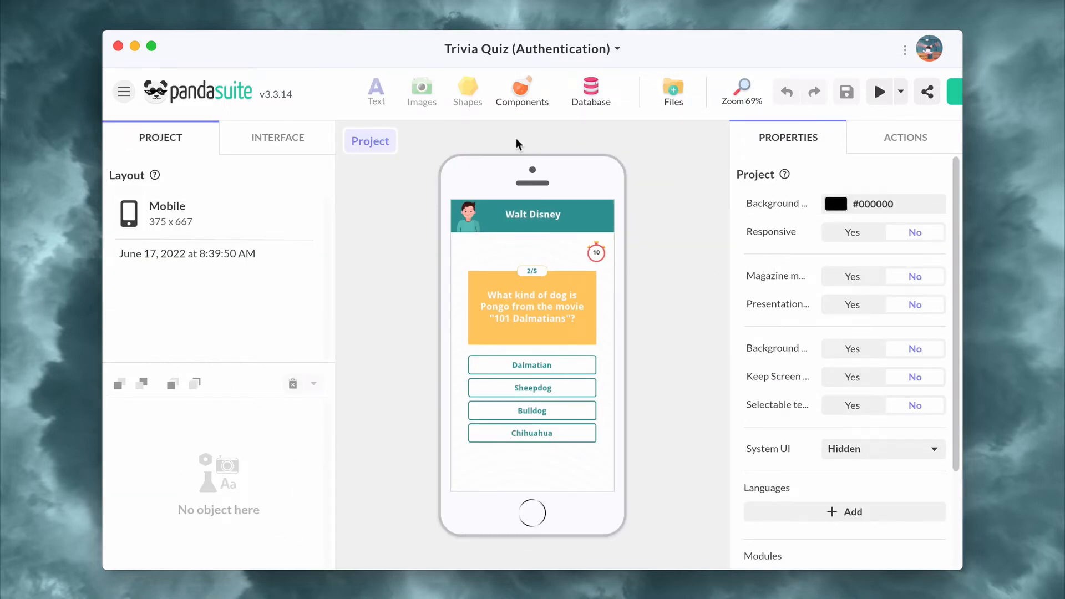
pyautogui.click(524, 90)
pyautogui.scroll(-6, 440, 347)
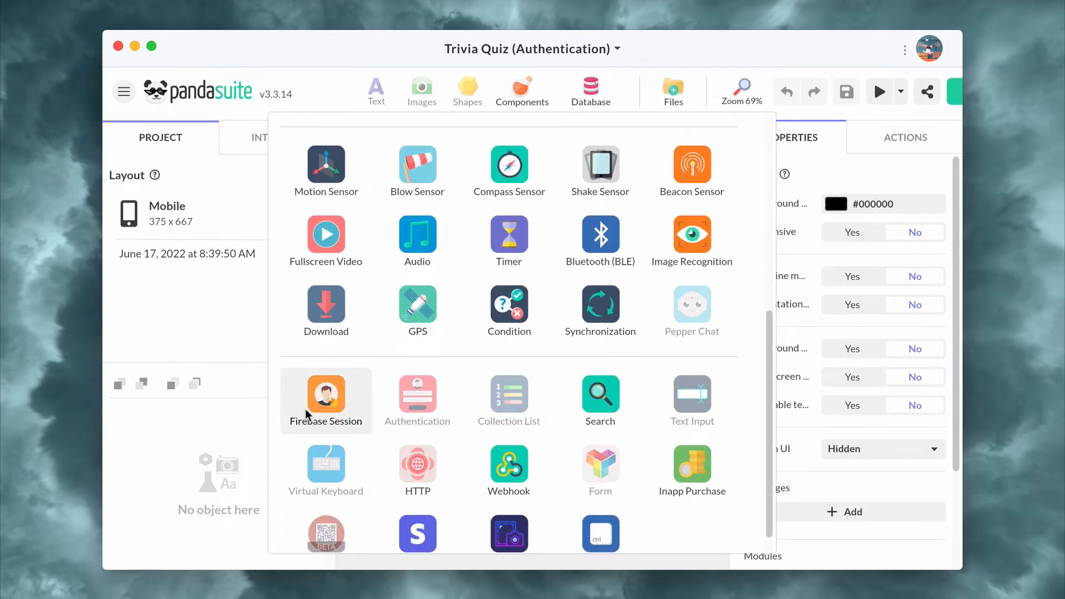
pyautogui.click(326, 400)
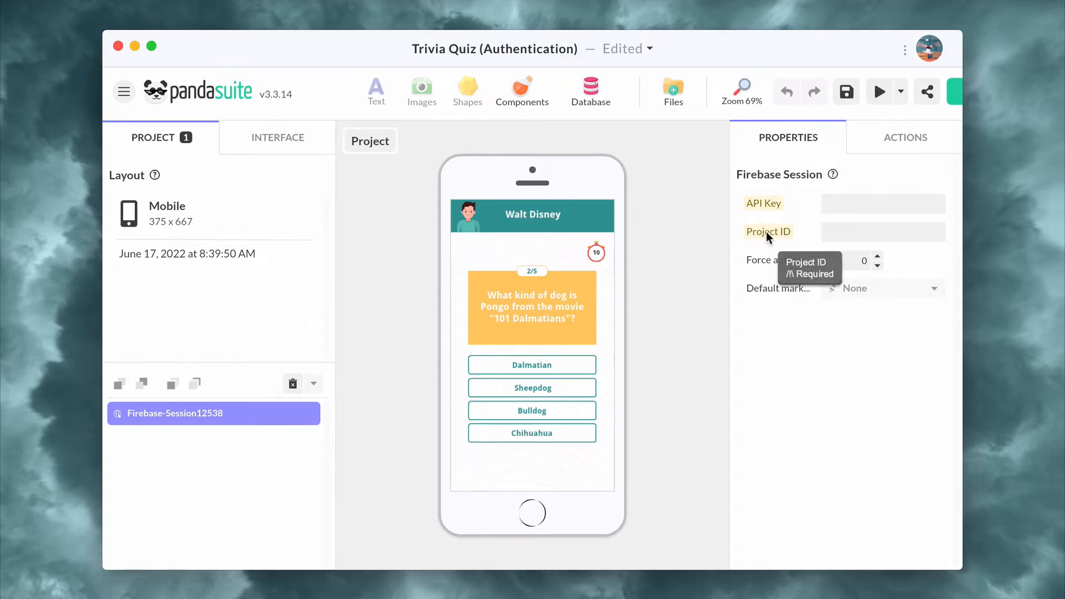
# Copy the project ID from the Firebase project settings and set the Firebase Session's Project ID to trivia-quiz-f8489 in PandaSuite.
pyautogui.moveTo(833, 588)
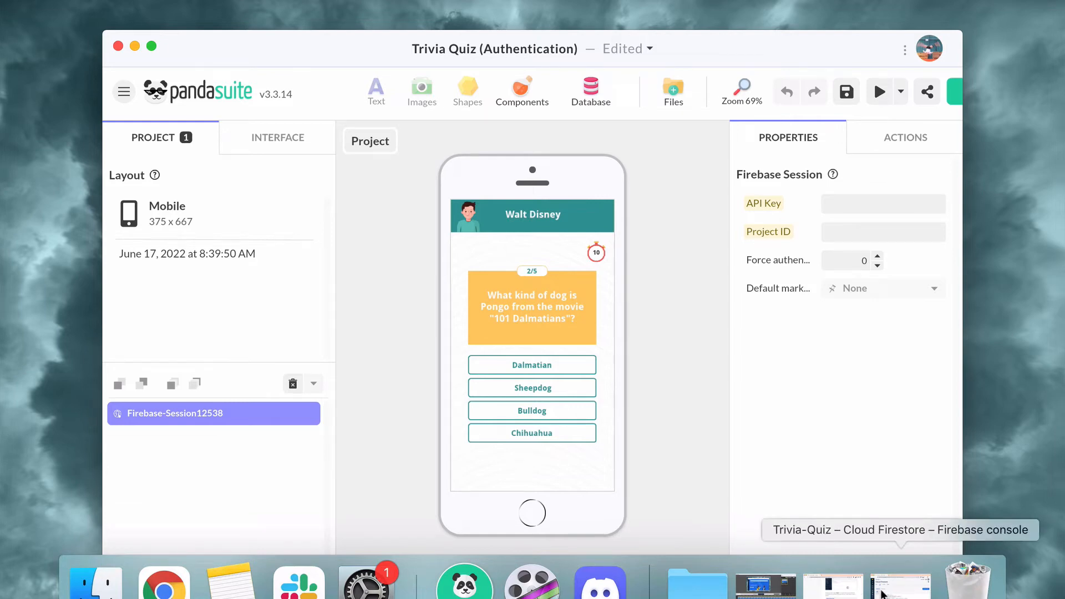
pyautogui.click(884, 594)
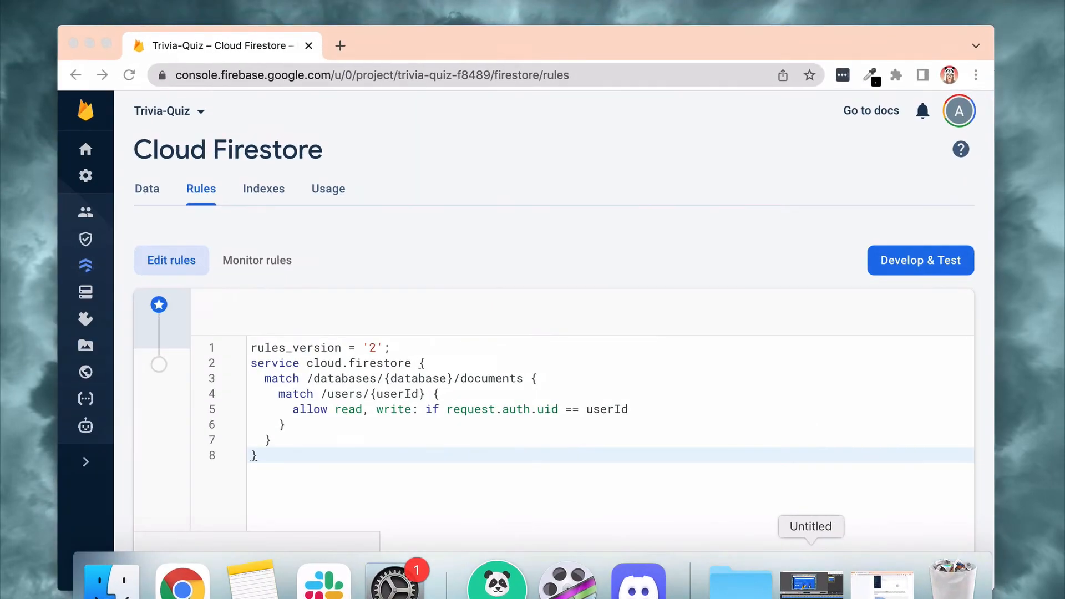
pyautogui.click(86, 175)
pyautogui.click(161, 184)
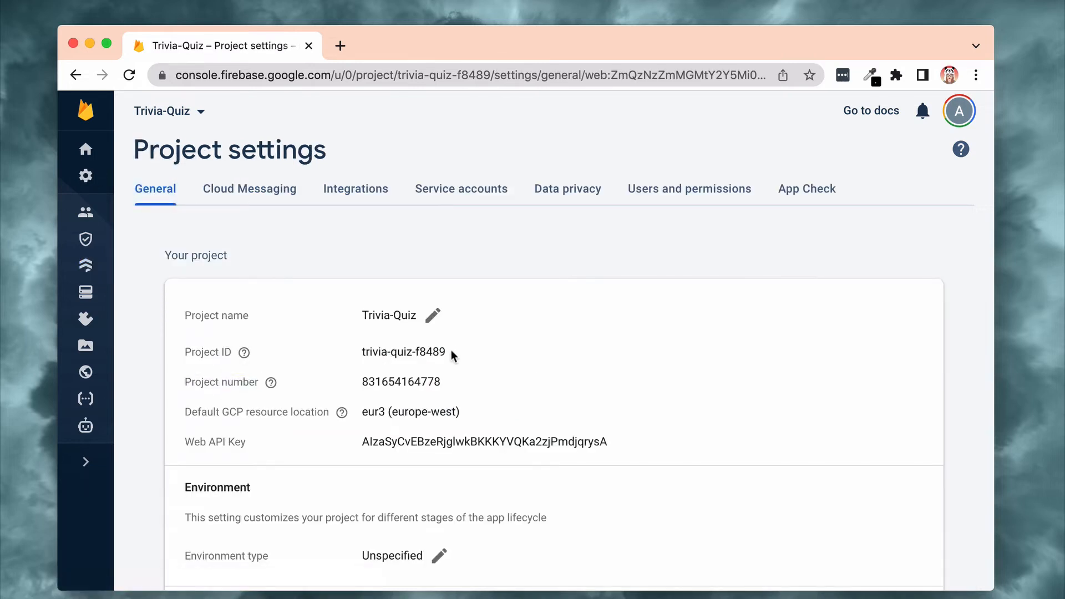
pyautogui.moveTo(450, 353); pyautogui.dragTo(361, 353)
pyautogui.press('super+c')
pyautogui.hotkey('ctrl', 'Up')
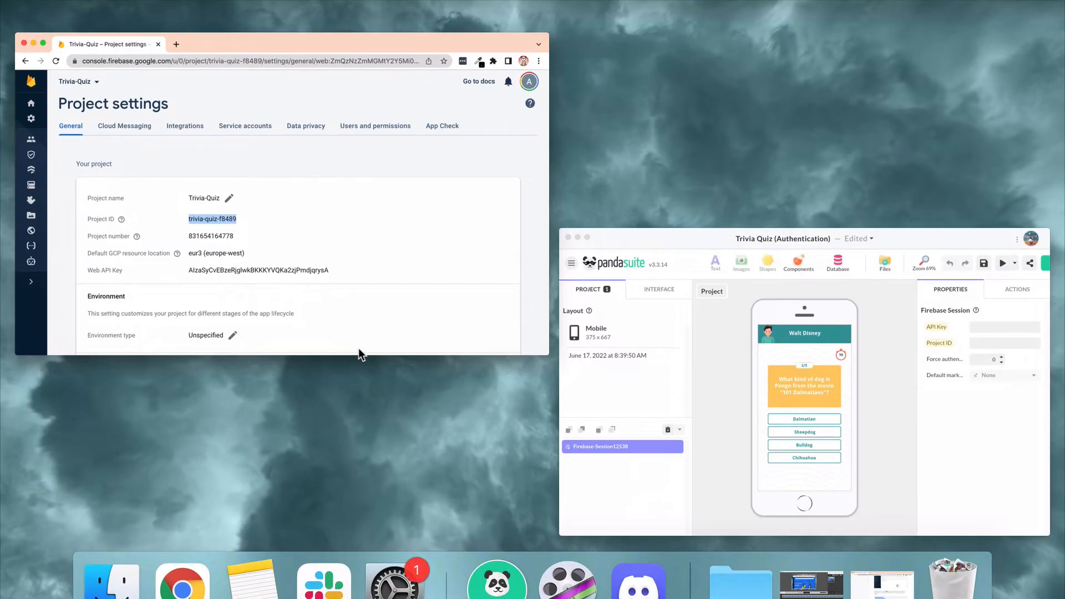
pyautogui.click(642, 376)
pyautogui.click(832, 232)
pyautogui.press('super+v')
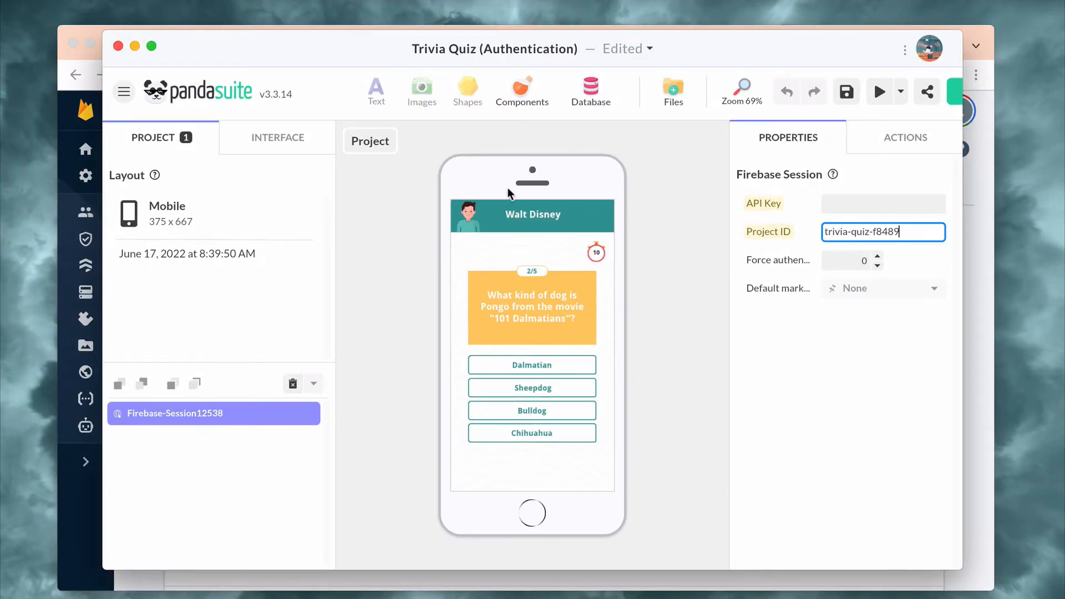
# Copy the Web API key from the Firebase project settings and paste it as the Firebase Session's API key in PandaSuite.
pyautogui.click(80, 524)
pyautogui.doubleClick(437, 442)
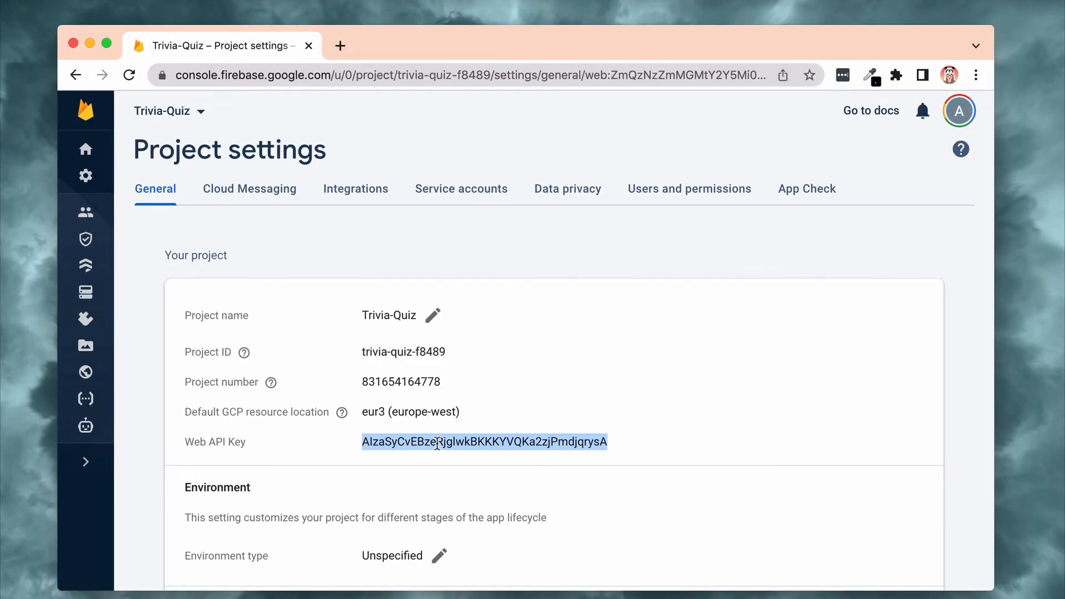
pyautogui.hotkey('ctrl', 'Up')
pyautogui.click(727, 350)
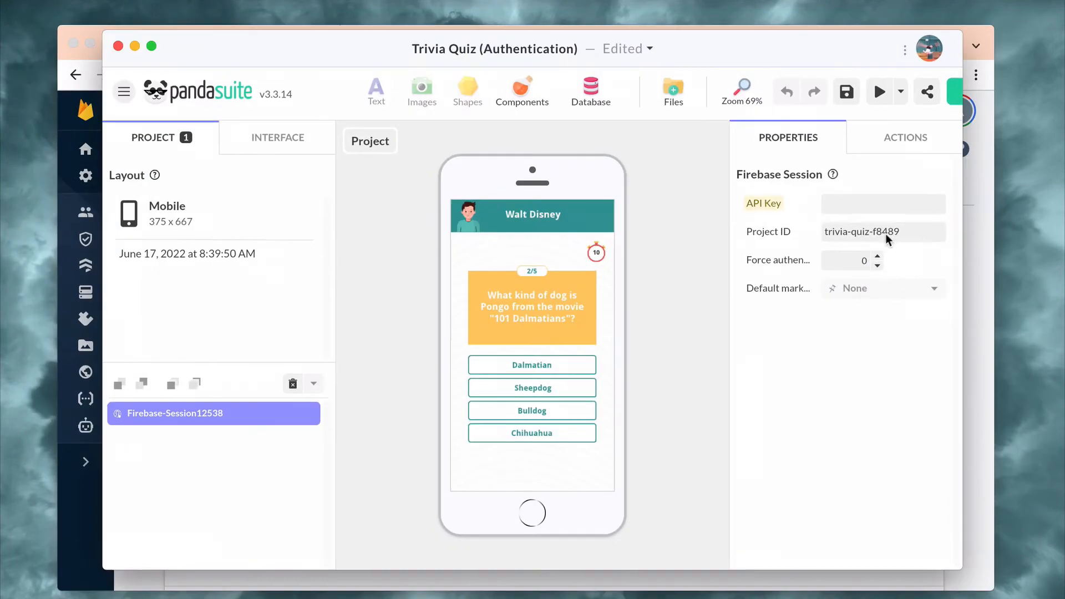
pyautogui.click(870, 208)
pyautogui.press('super+v')
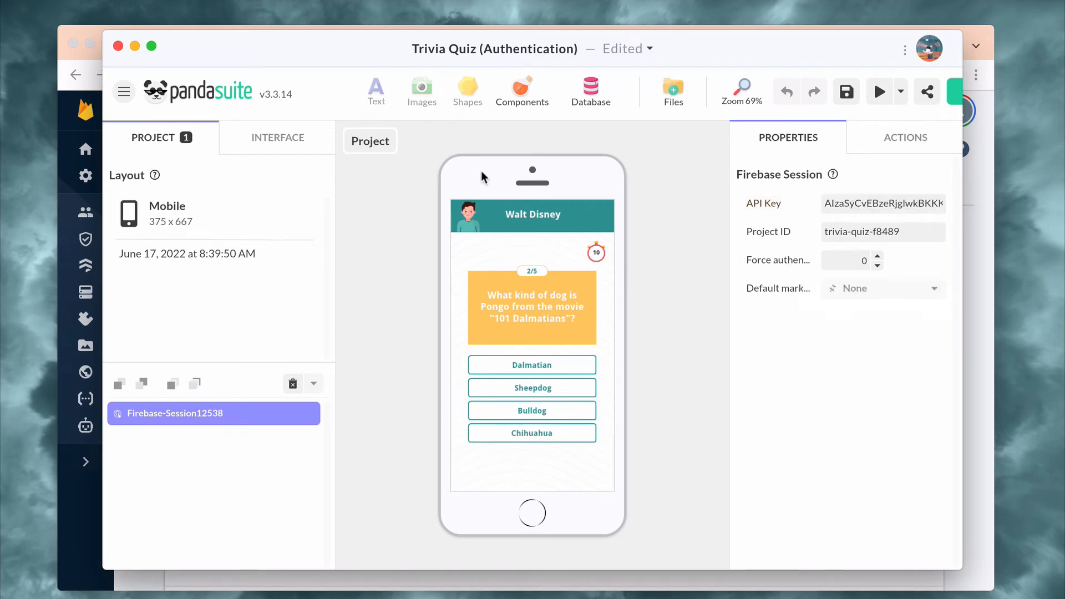
# Open the Authentification screen of the interface and add an Authentication component to it.
pyautogui.click(270, 148)
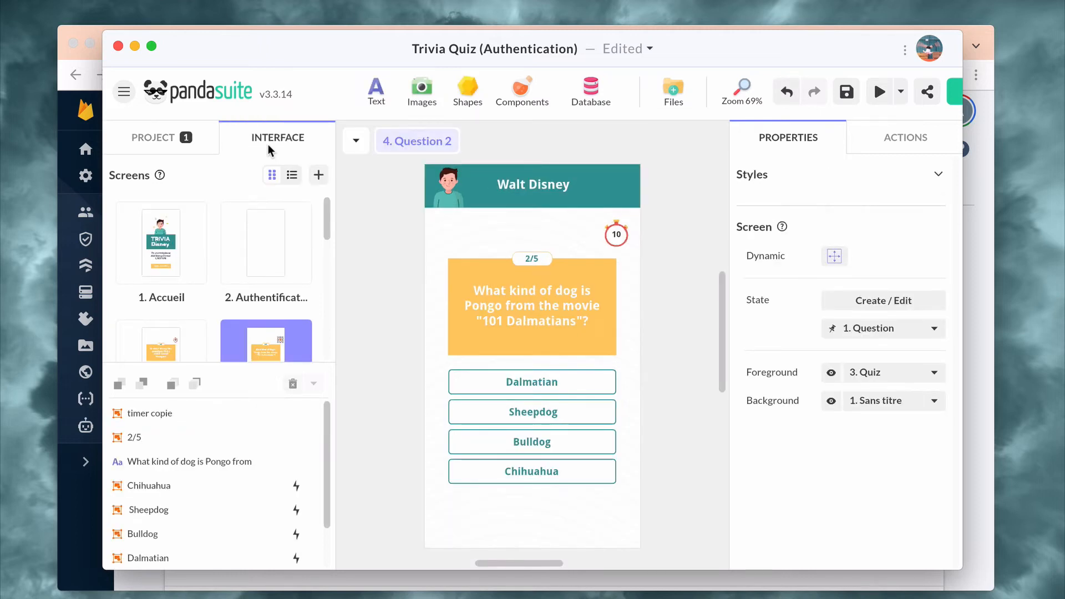
pyautogui.click(263, 243)
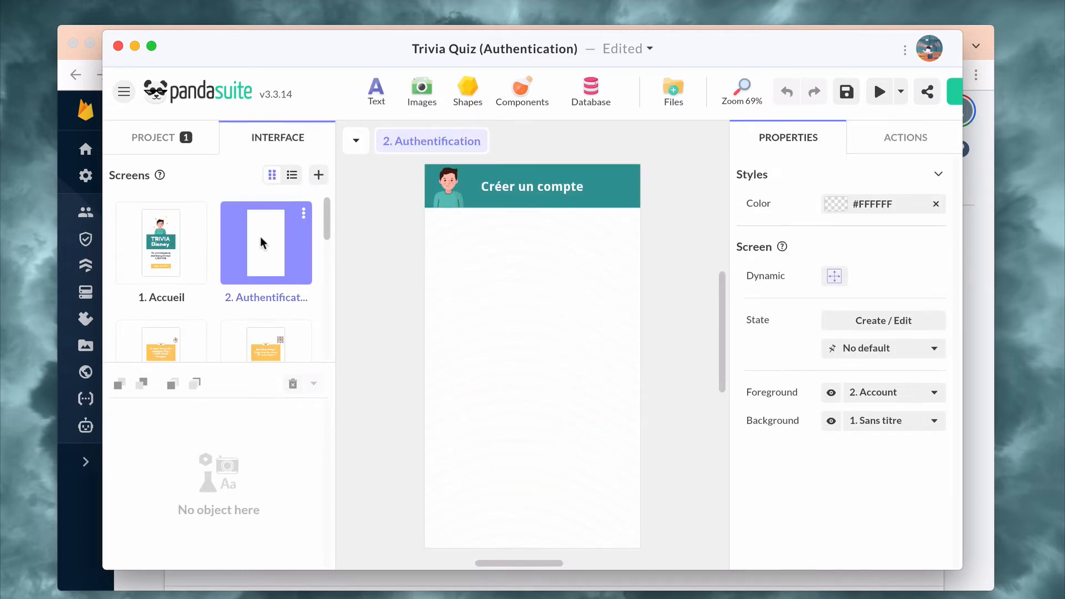
pyautogui.click(521, 93)
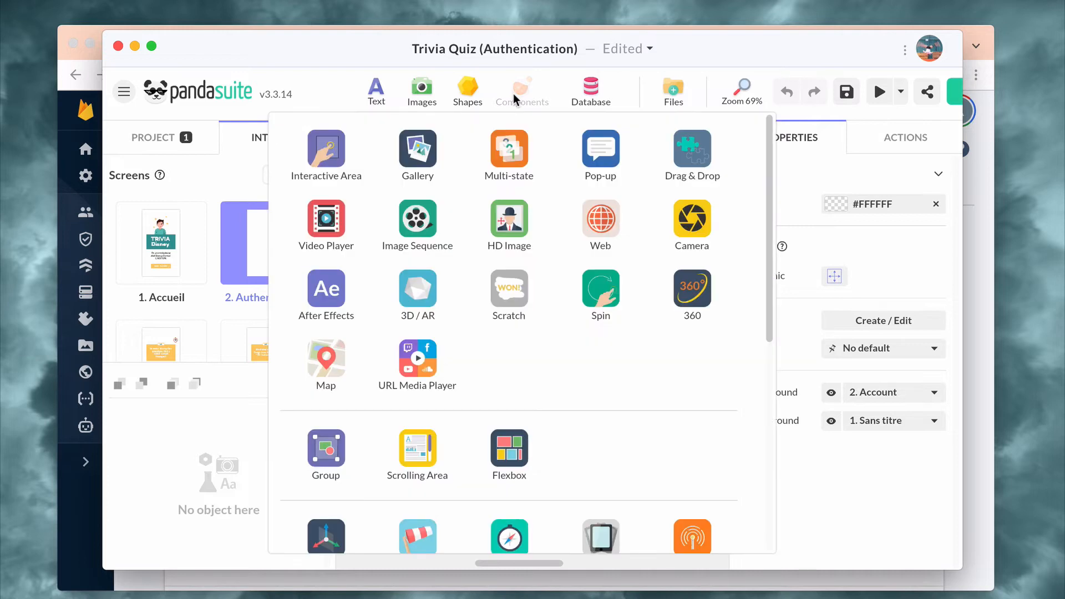
pyautogui.scroll(-5, 427, 488)
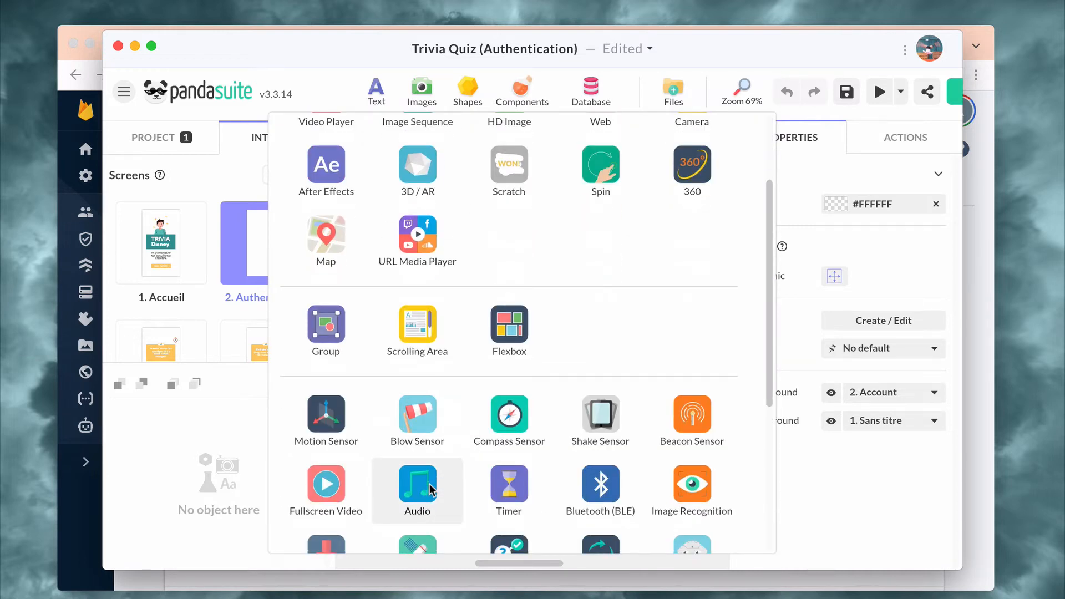
pyautogui.scroll(-2, 432, 490)
pyautogui.click(423, 462)
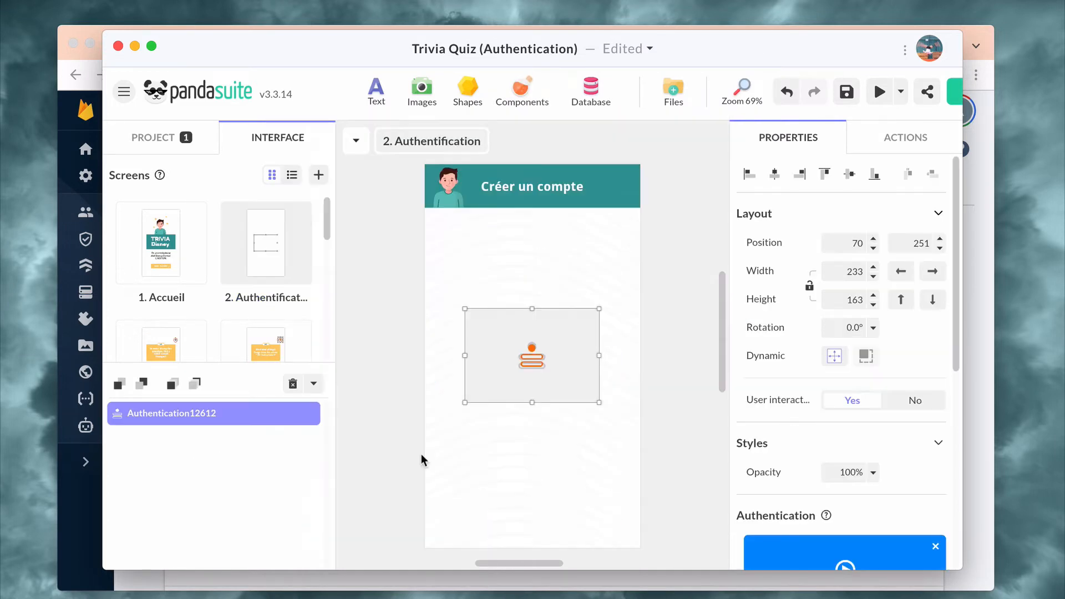
# Stretch the Authentication component to the full 375 width and from the header to the screen's bottom edge, 594 high at vertical position 73.
pyautogui.click(902, 271)
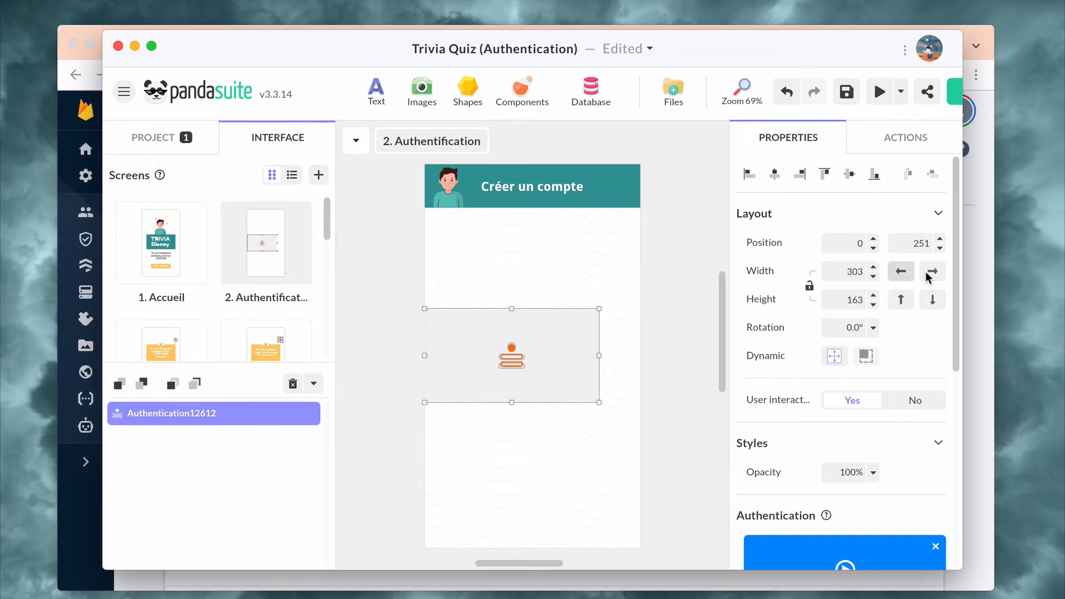
pyautogui.click(932, 271)
pyautogui.click(933, 300)
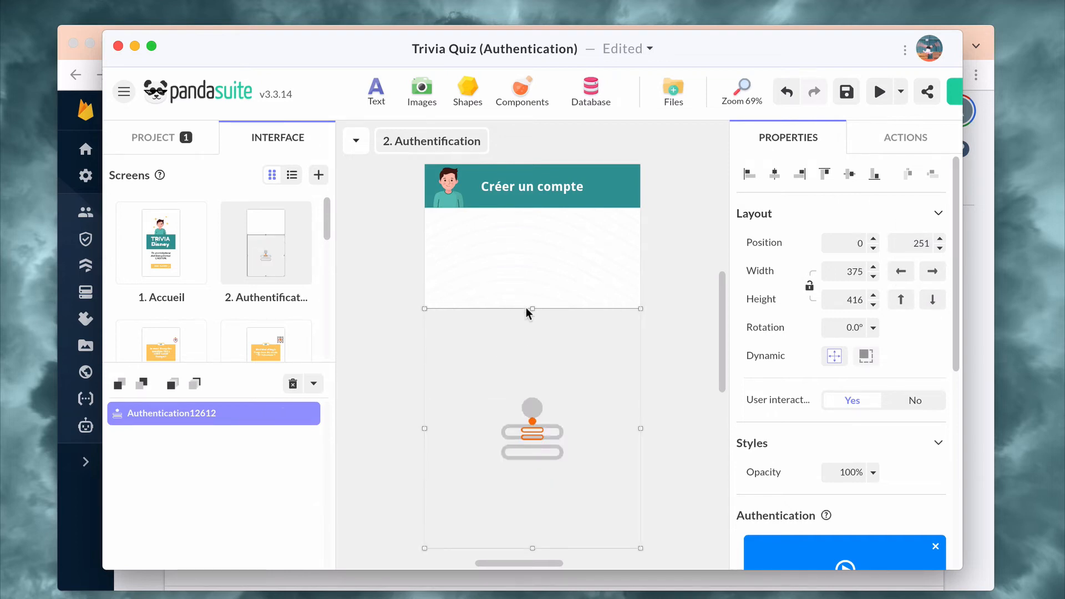
pyautogui.moveTo(533, 308); pyautogui.dragTo(537, 207)
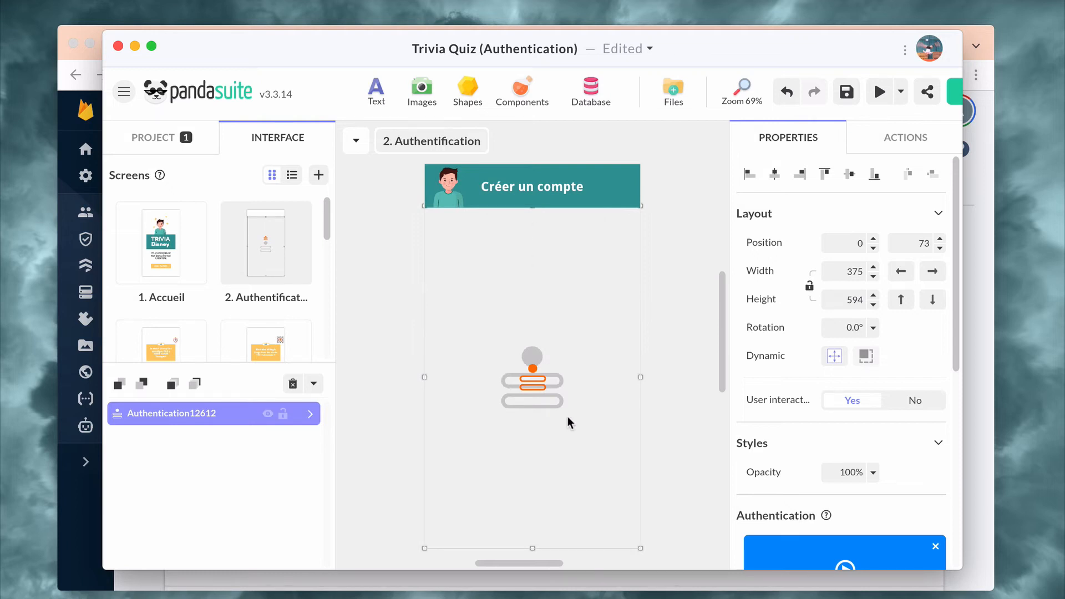
# Link the Authentication component's session to the project's Firebase Session component and validate the selection.
pyautogui.scroll(-5, 887, 440)
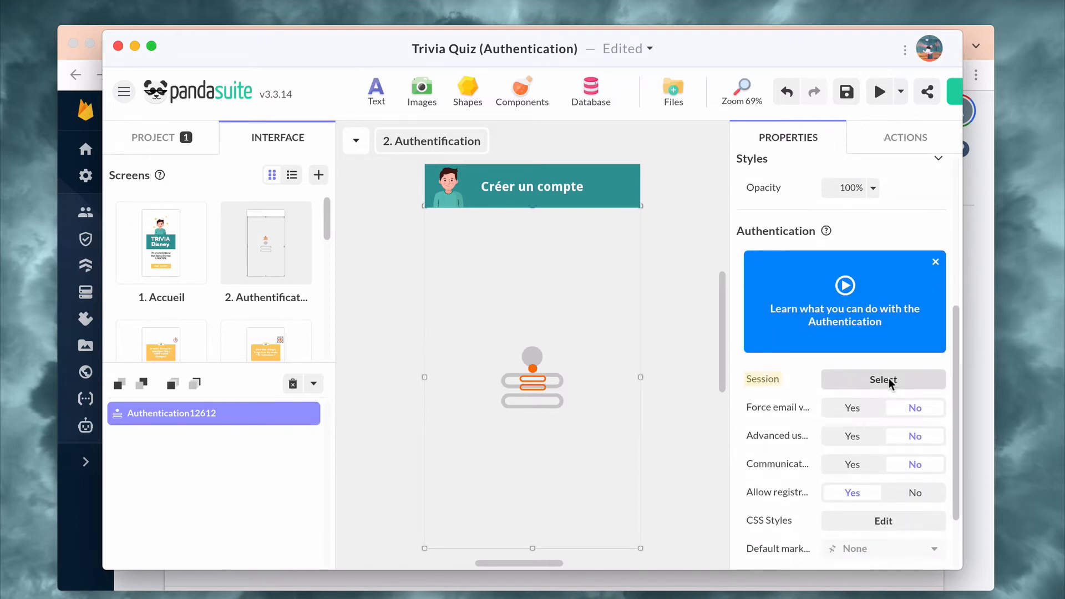
pyautogui.click(885, 380)
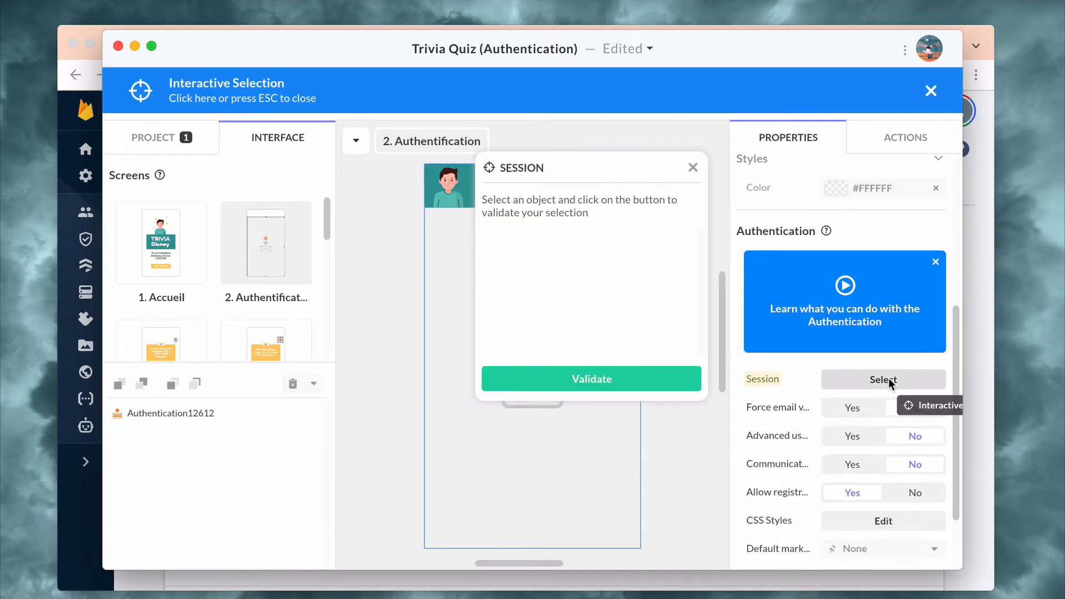
pyautogui.click(136, 136)
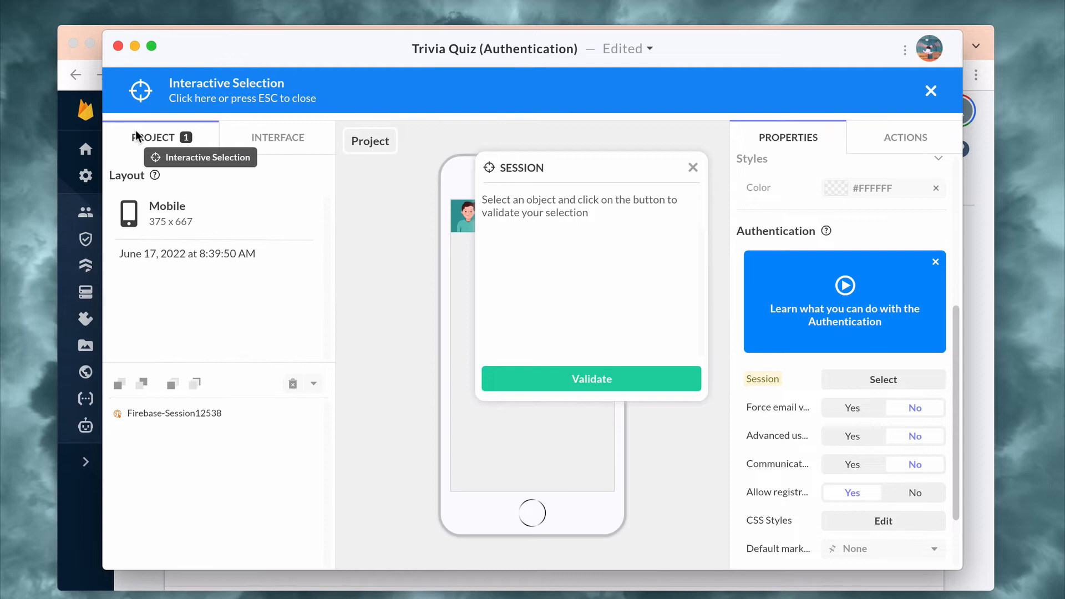
pyautogui.click(173, 413)
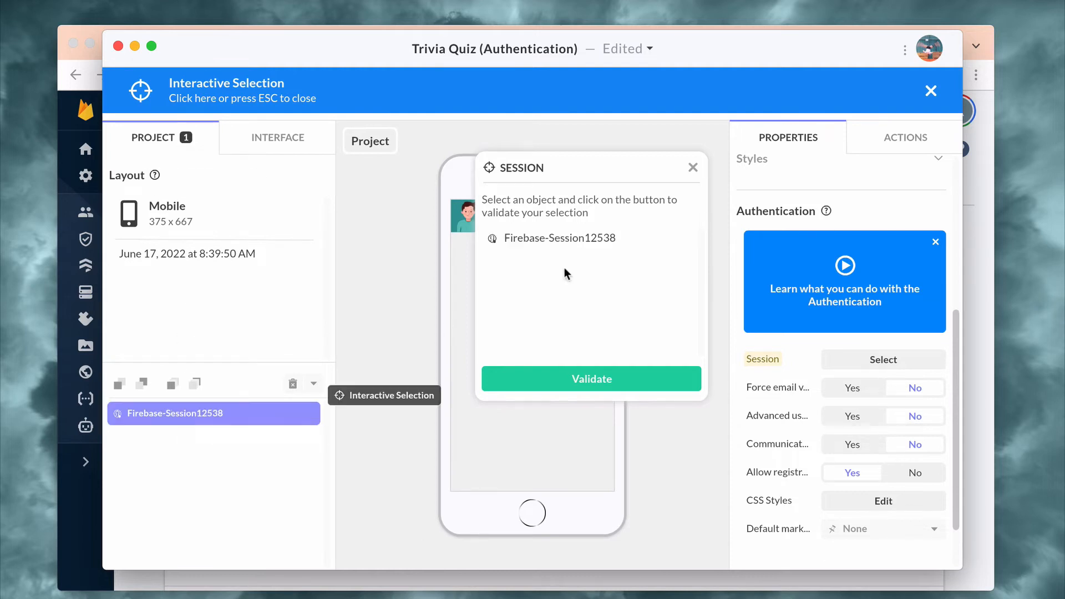
pyautogui.click(593, 385)
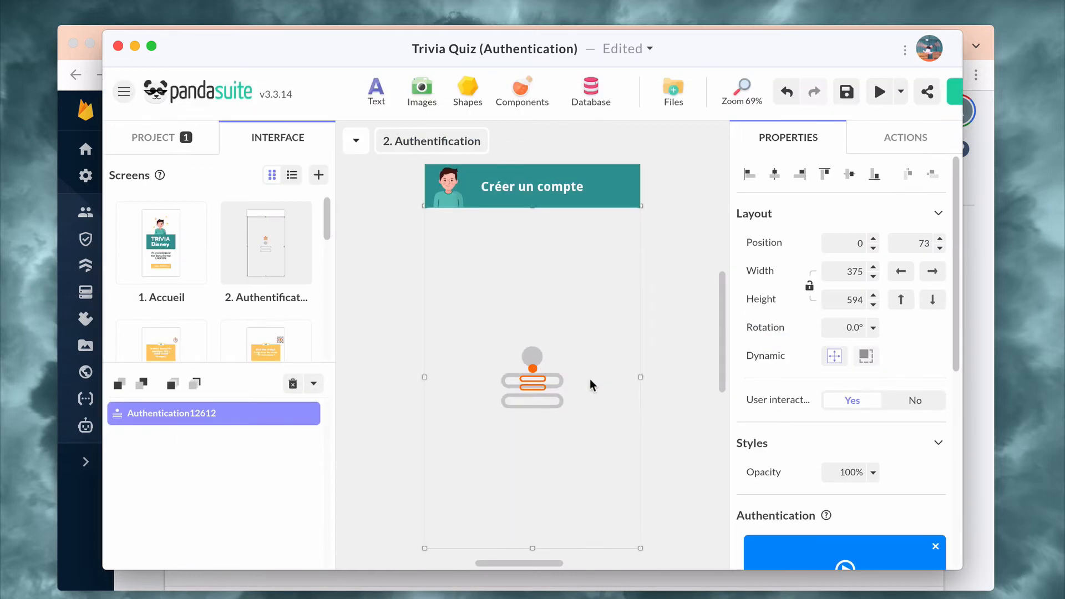
# Inspect the login form inside the Authentication component and view its CSS Styles editor, closing it without changes.
pyautogui.doubleClick(536, 401)
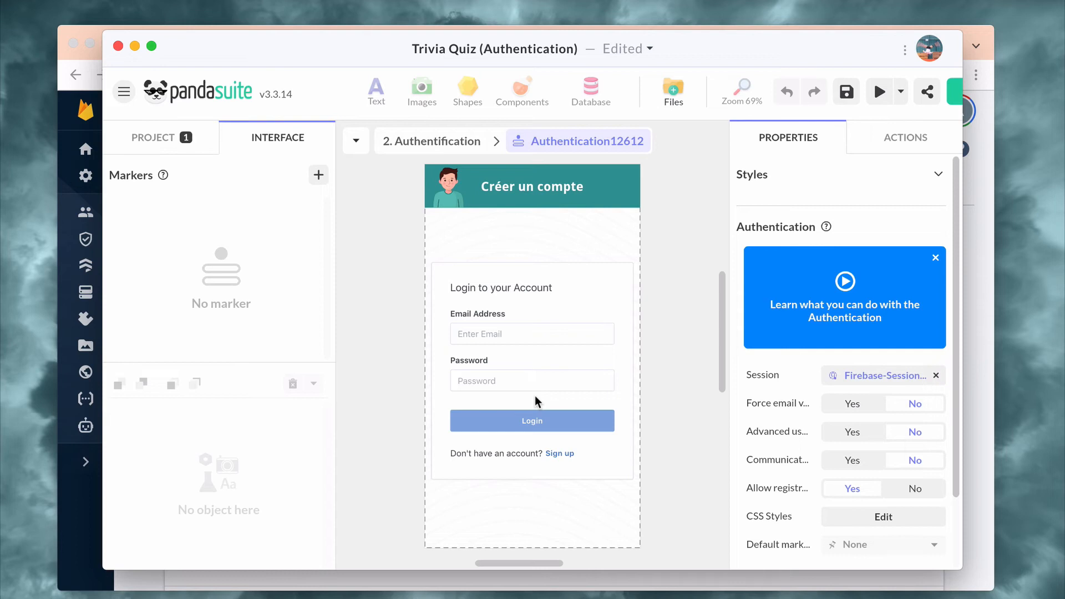
pyautogui.click(438, 142)
pyautogui.scroll(-1, 760, 384)
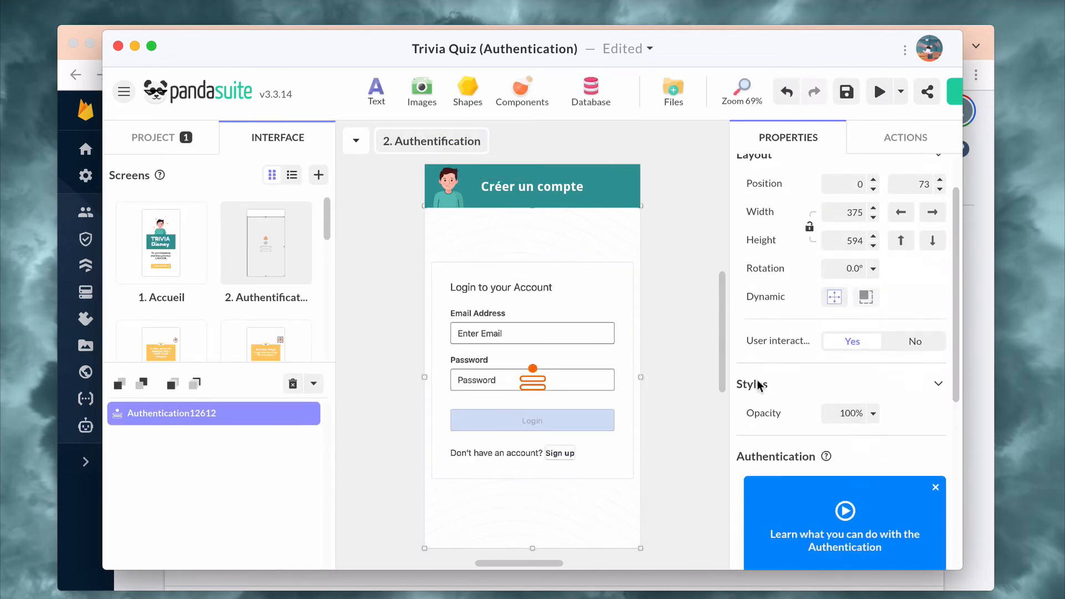
pyautogui.scroll(-5, 760, 388)
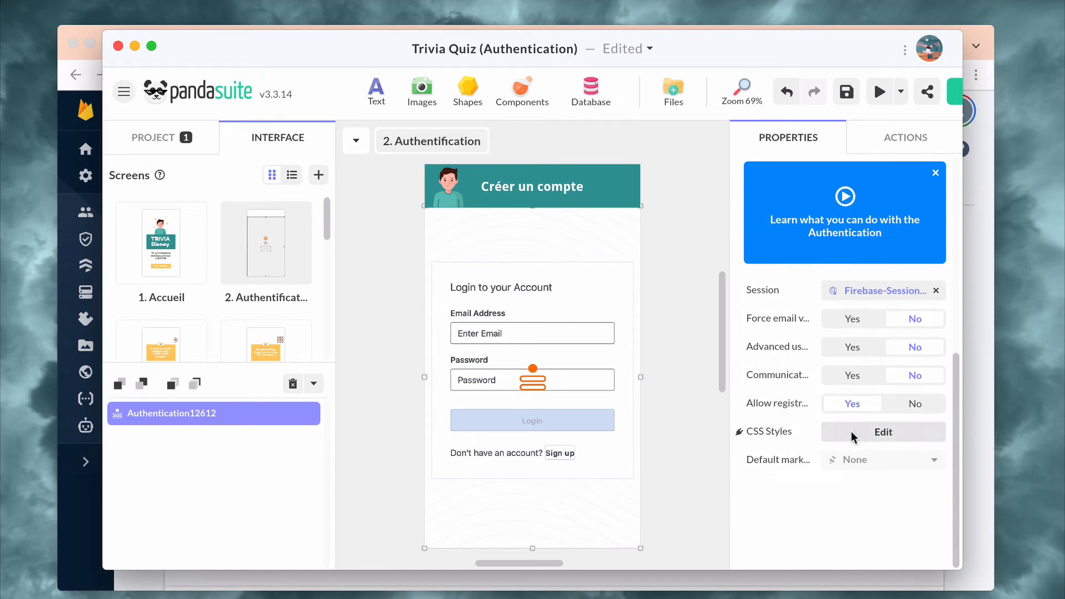
pyautogui.click(854, 437)
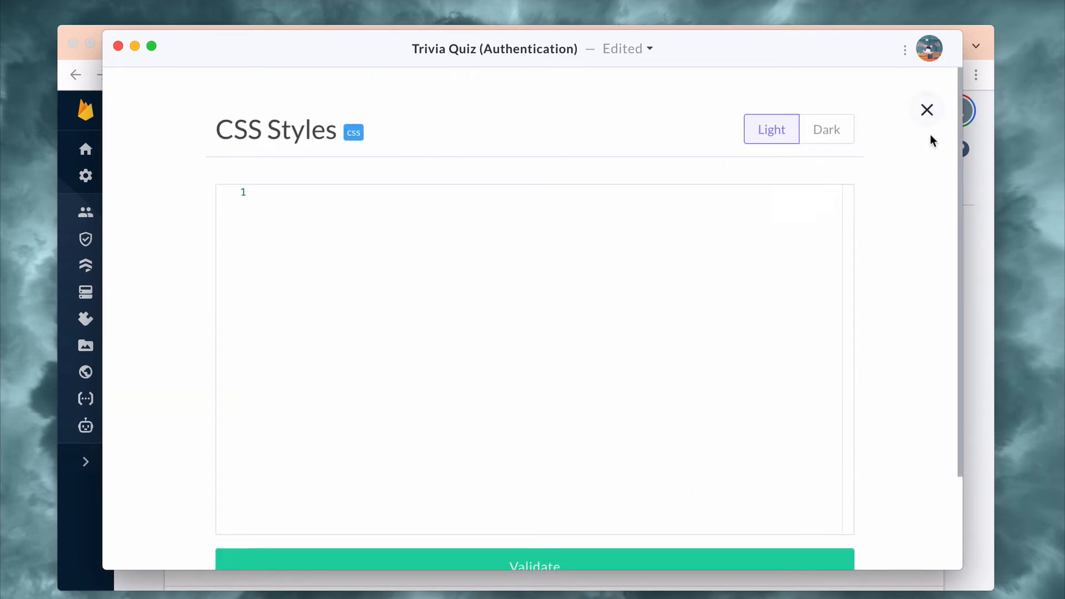
pyautogui.click(927, 110)
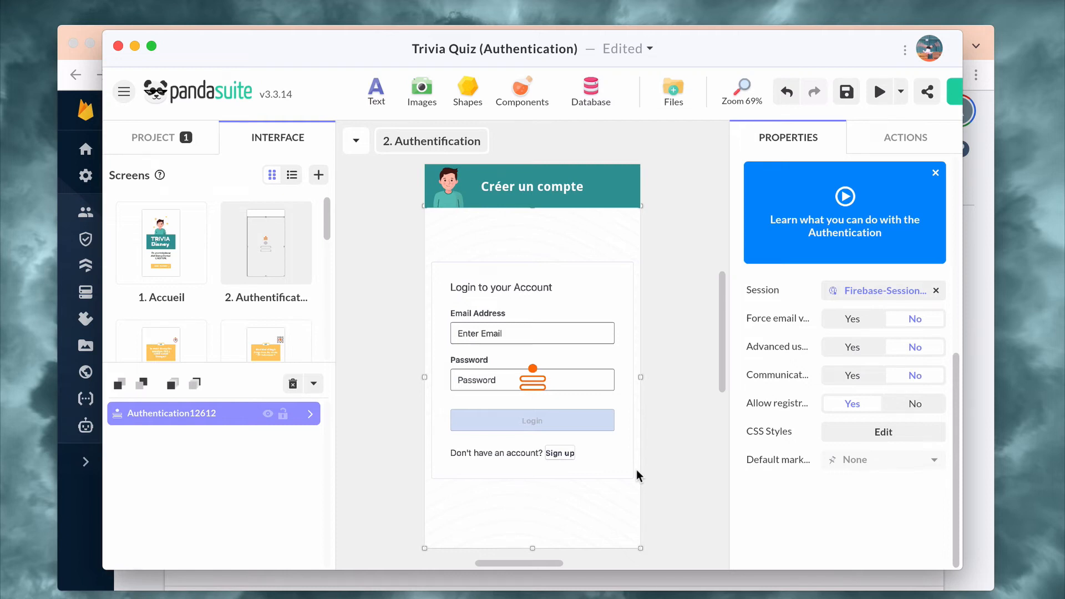
# Add an interaction to the project's Firebase Session component so that User Signed In changes the screen to 3. Question 1.
pyautogui.click(173, 144)
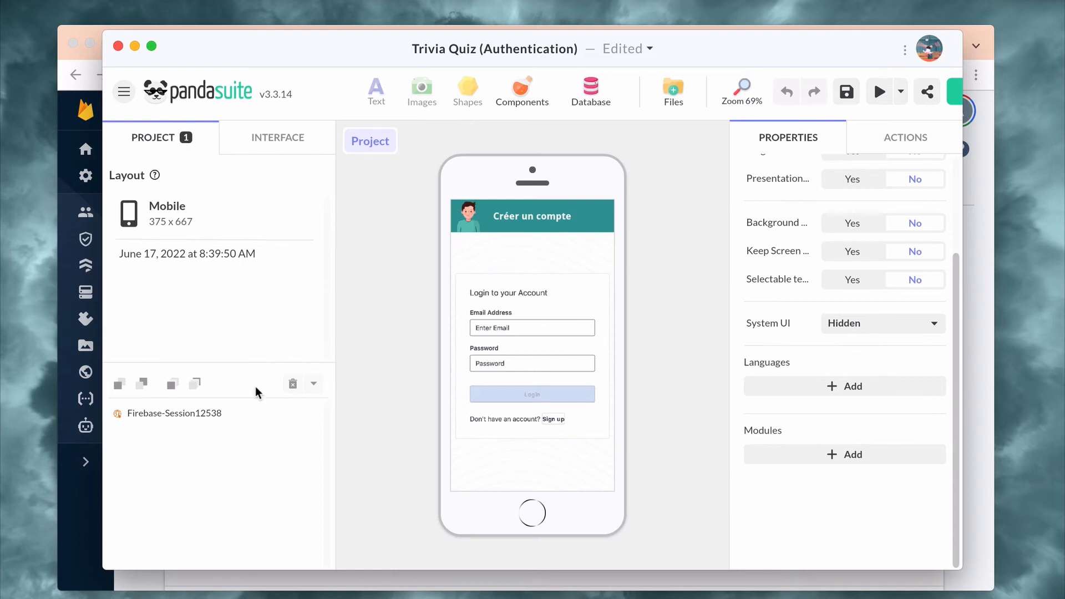
pyautogui.click(249, 415)
pyautogui.click(914, 139)
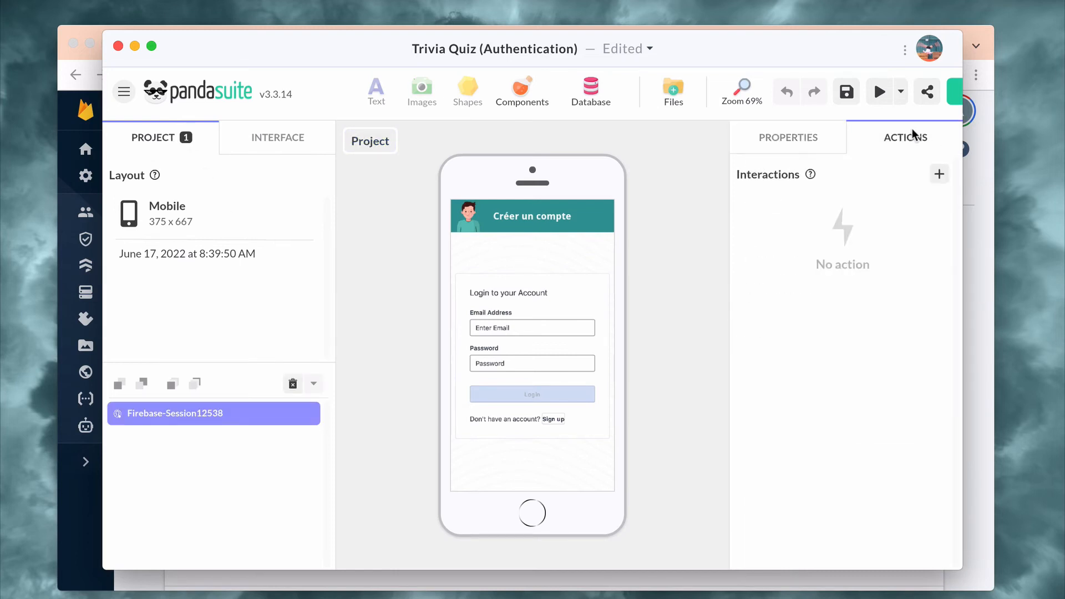
pyautogui.click(939, 175)
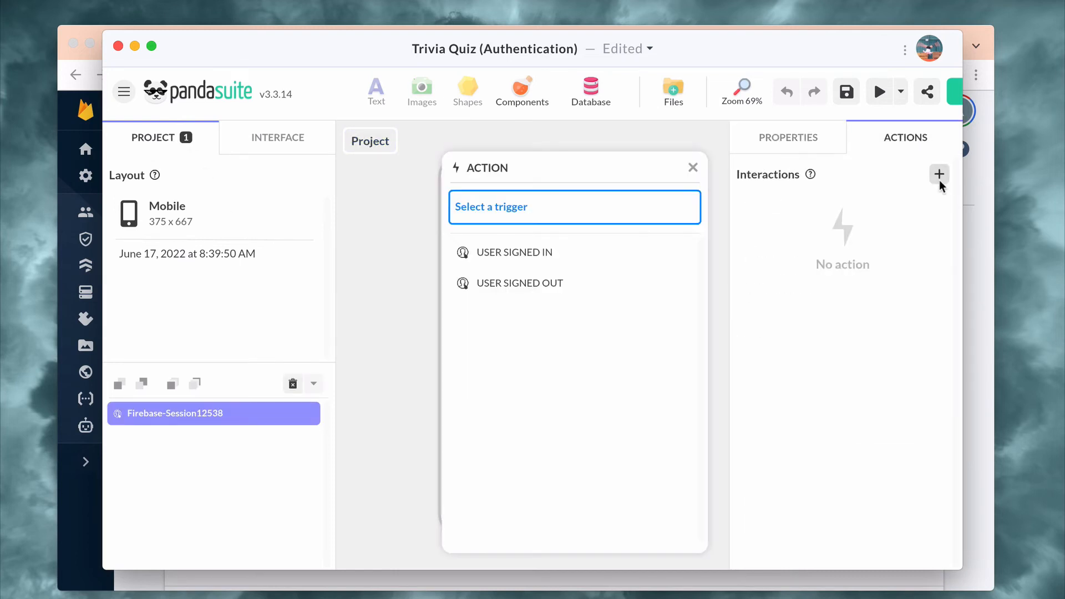
pyautogui.click(611, 256)
pyautogui.click(575, 293)
pyautogui.click(574, 295)
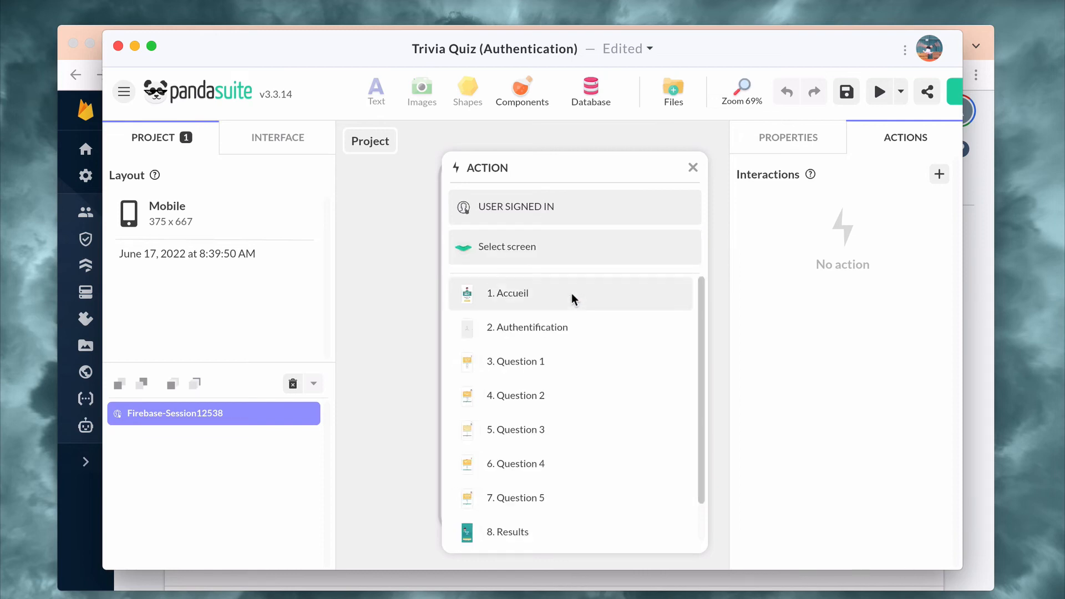
pyautogui.click(543, 363)
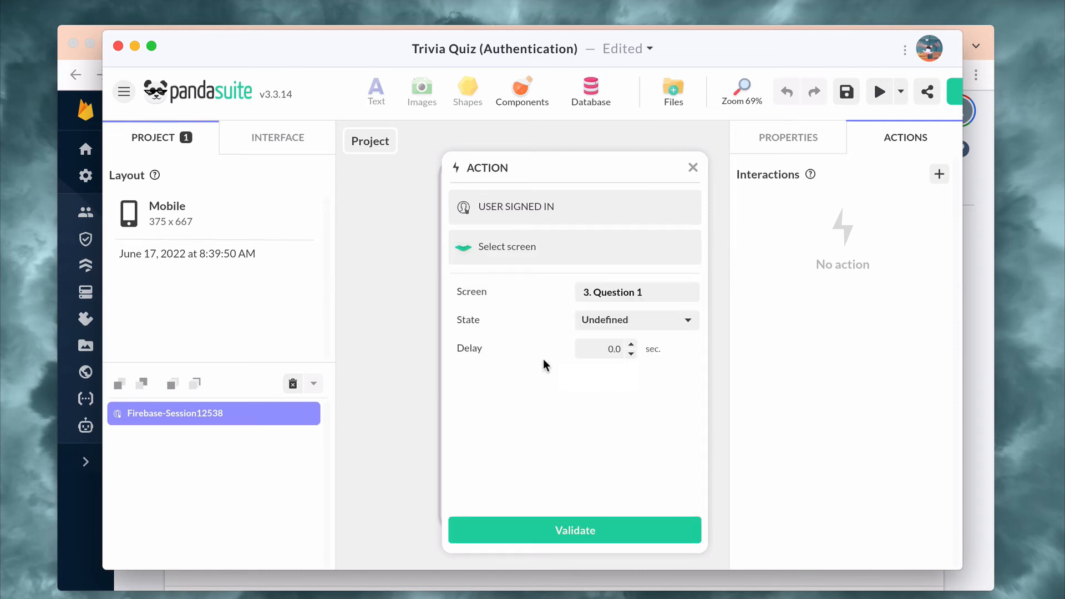
pyautogui.click(598, 531)
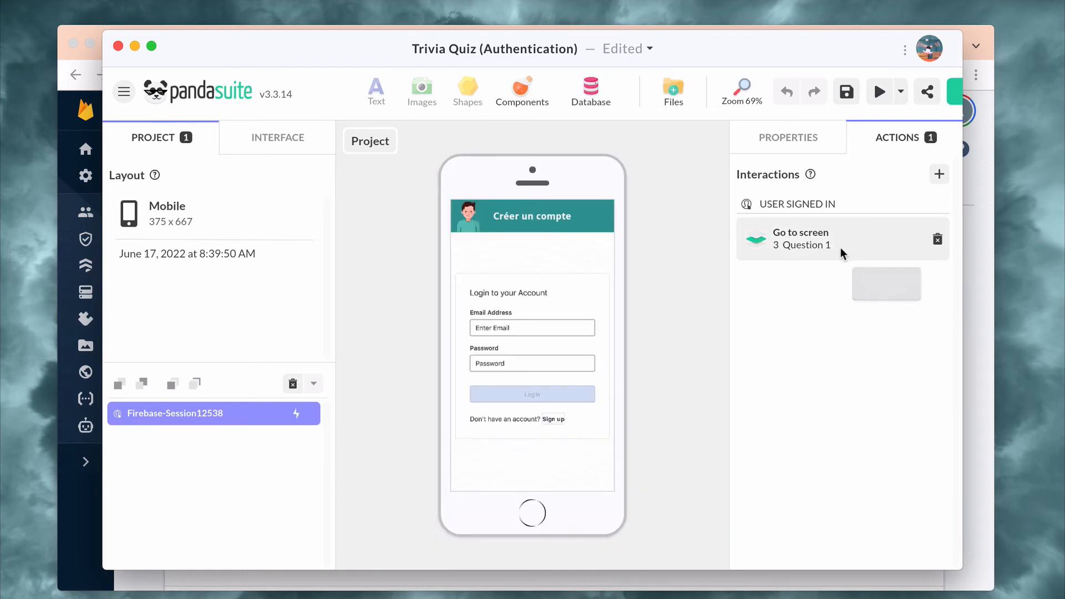
# Add a second interaction to the Firebase Session component so that User Signed Out changes the screen to 2. Authentification.
pyautogui.click(944, 169)
pyautogui.click(578, 294)
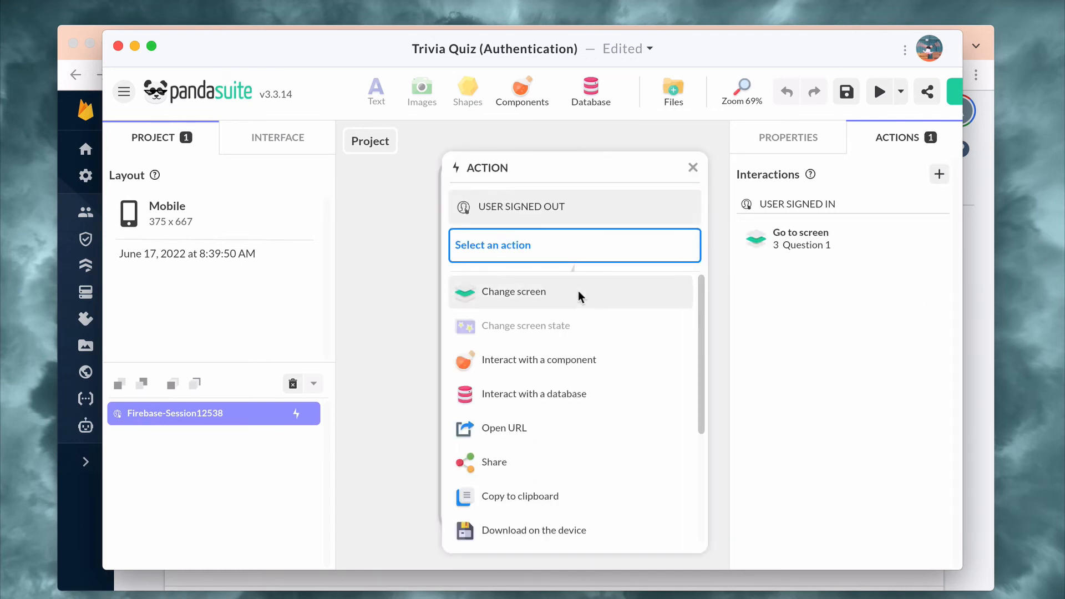
pyautogui.click(564, 360)
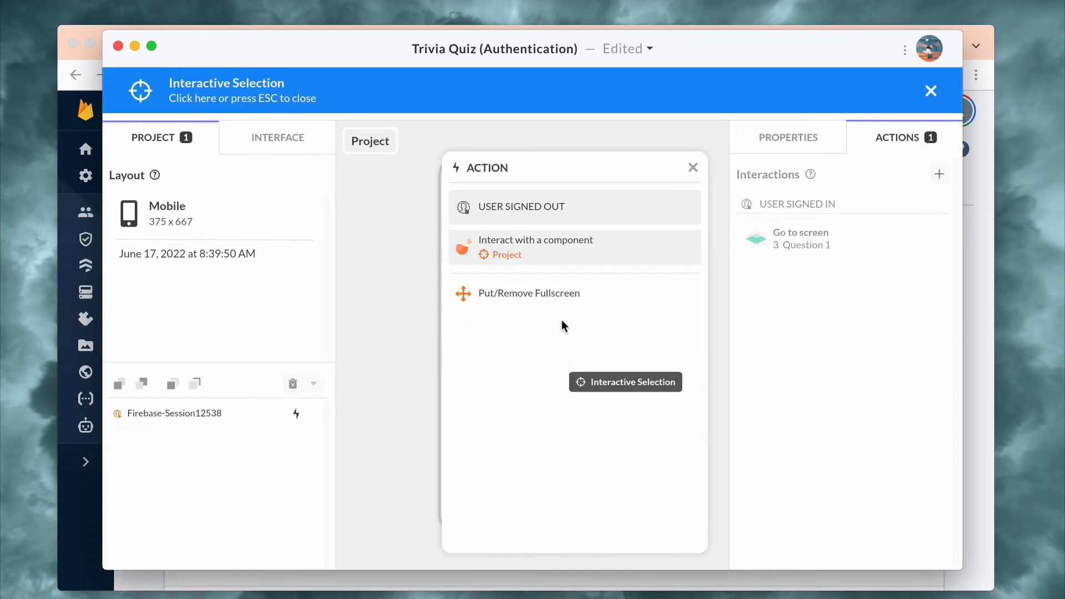
pyautogui.click(571, 260)
pyautogui.click(551, 293)
pyautogui.click(548, 295)
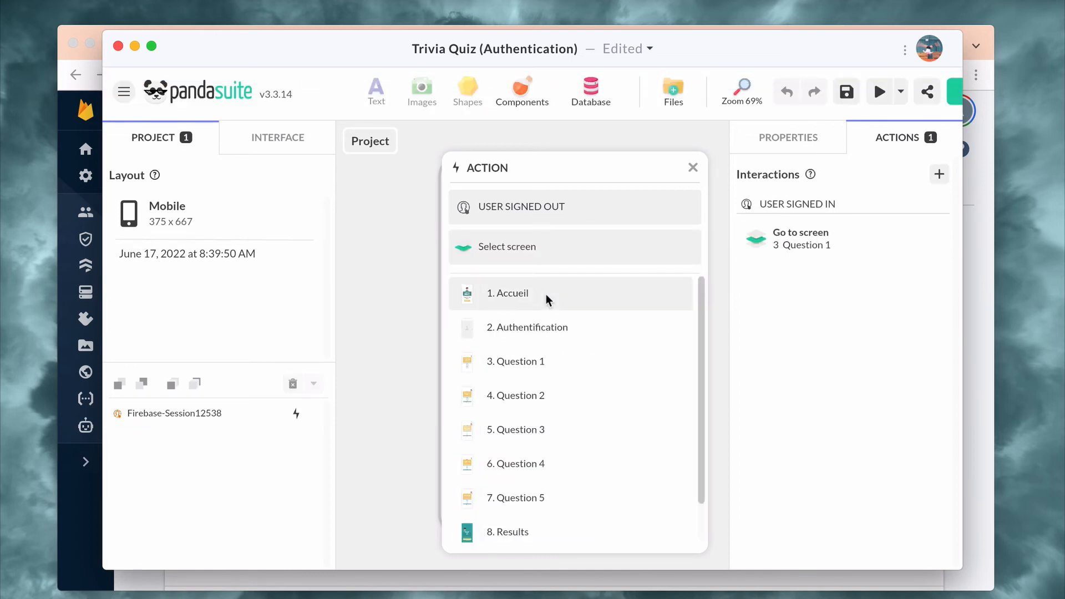
pyautogui.click(543, 327)
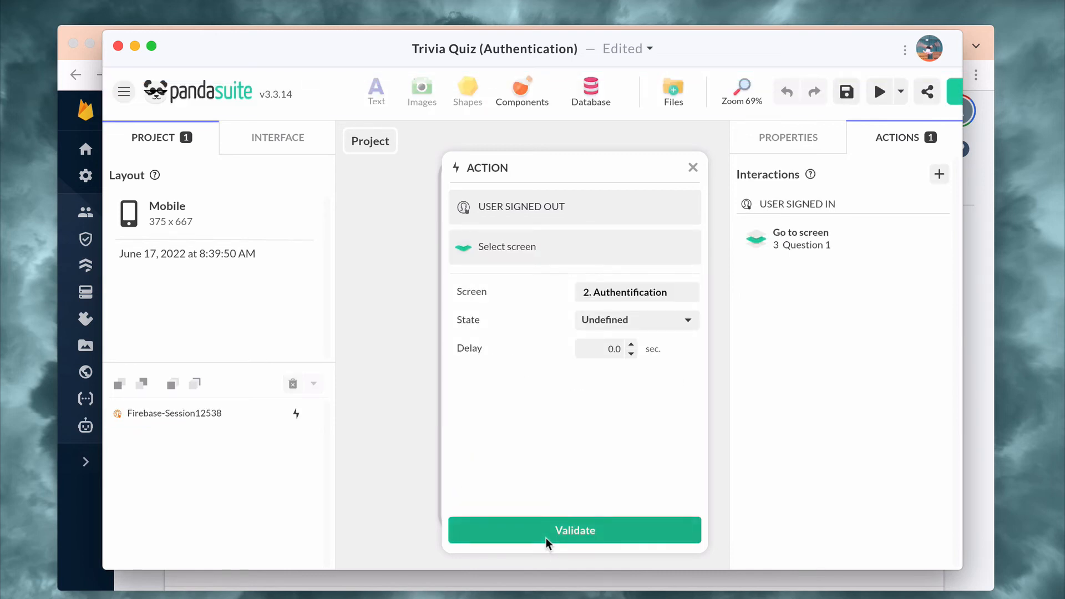
pyautogui.click(547, 541)
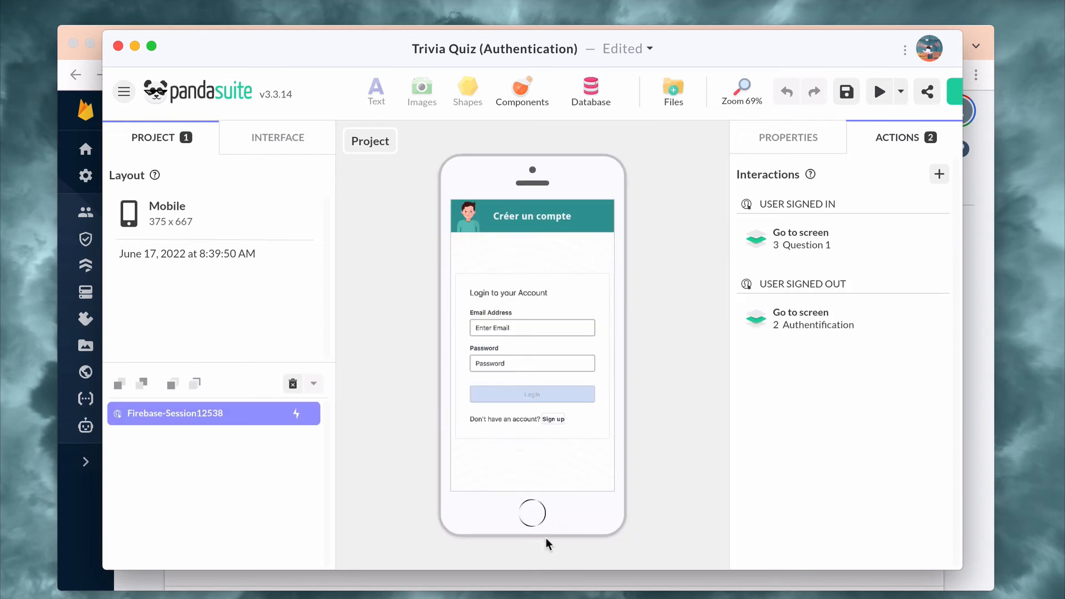
# Give the header of the 2. Account foreground a Single Tap/Click action that triggers Sign Out on the project's Firebase Session component.
pyautogui.click(272, 142)
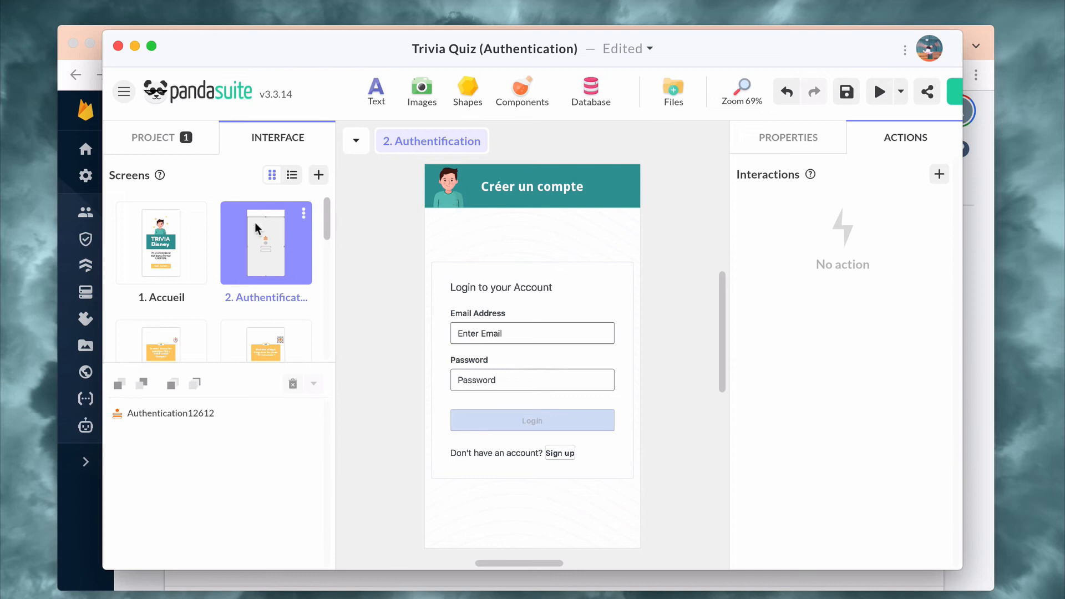
pyautogui.click(356, 140)
pyautogui.click(354, 177)
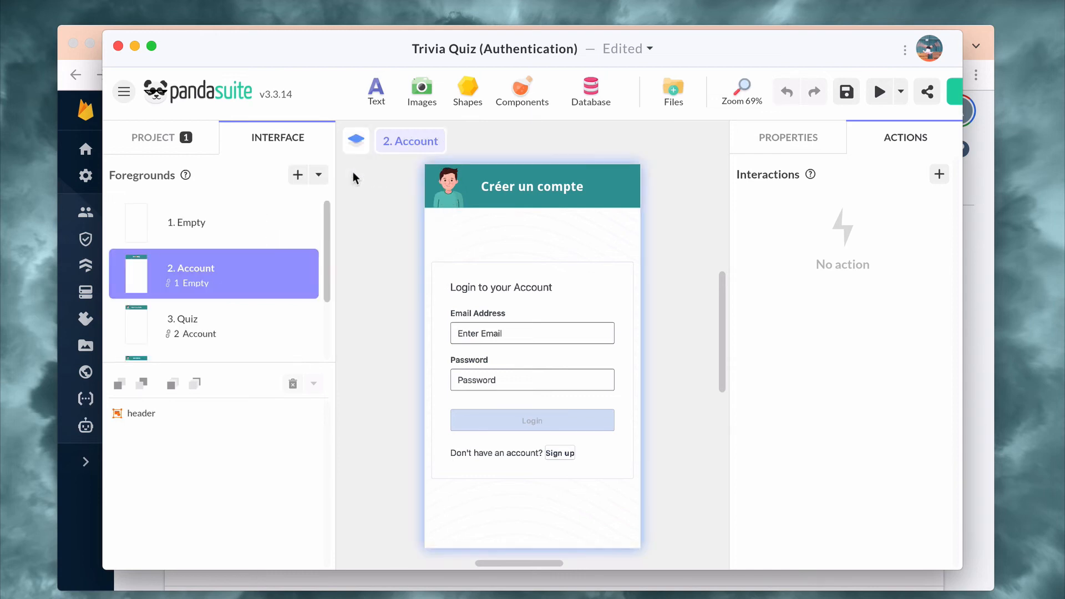
pyautogui.click(448, 191)
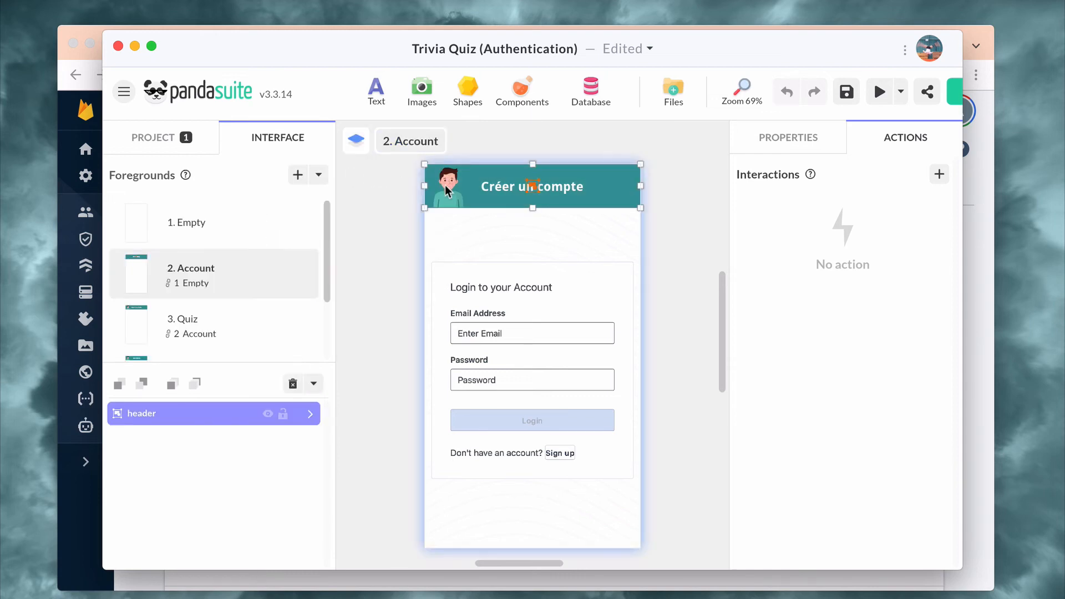
pyautogui.click(940, 175)
pyautogui.click(519, 252)
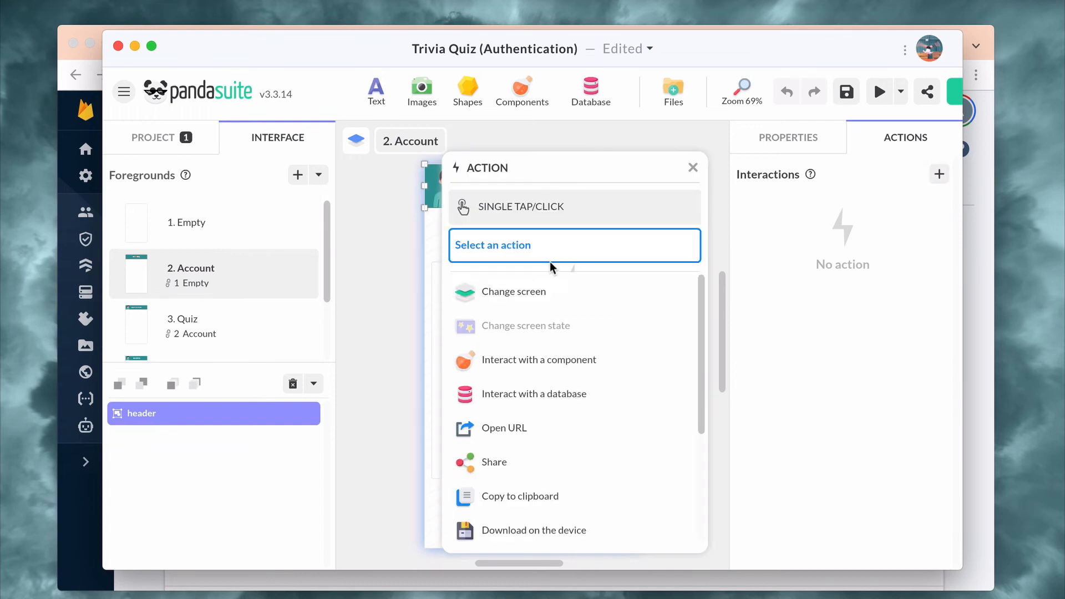
pyautogui.click(528, 361)
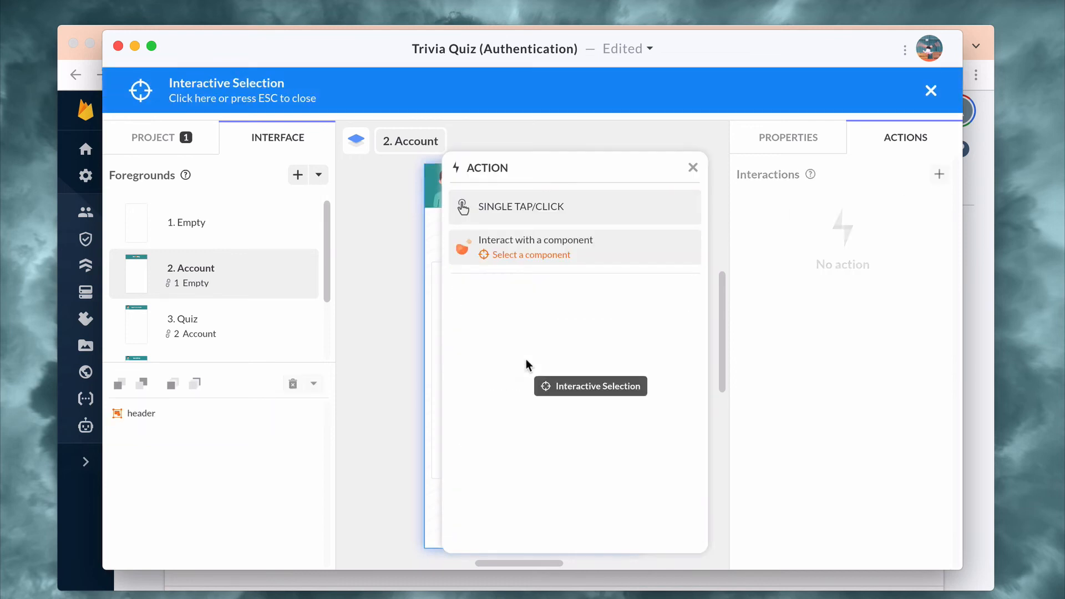
pyautogui.click(146, 139)
pyautogui.click(168, 414)
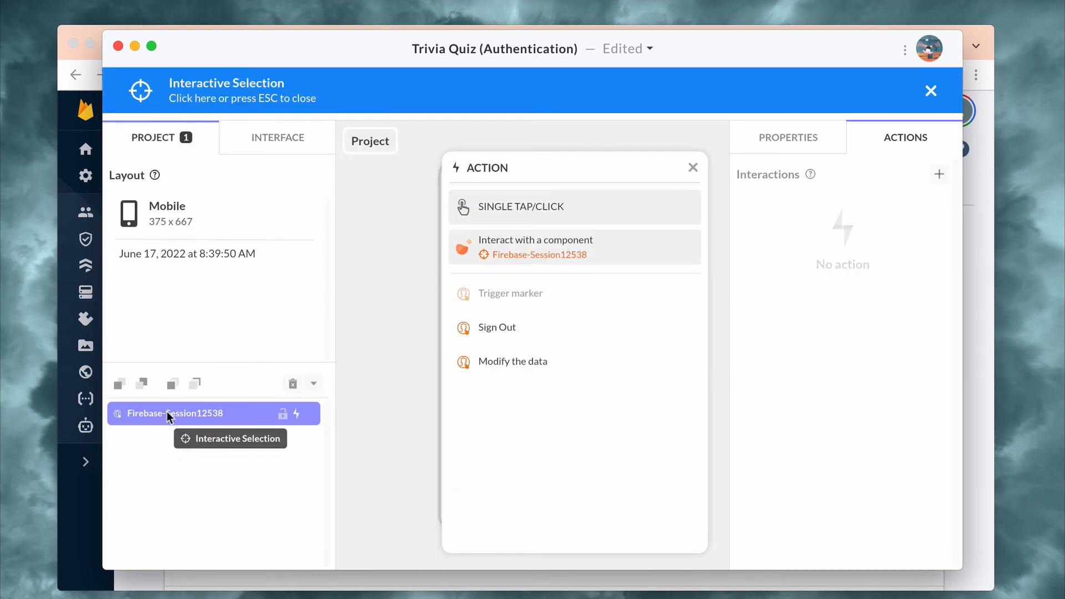
pyautogui.click(548, 327)
pyautogui.click(543, 530)
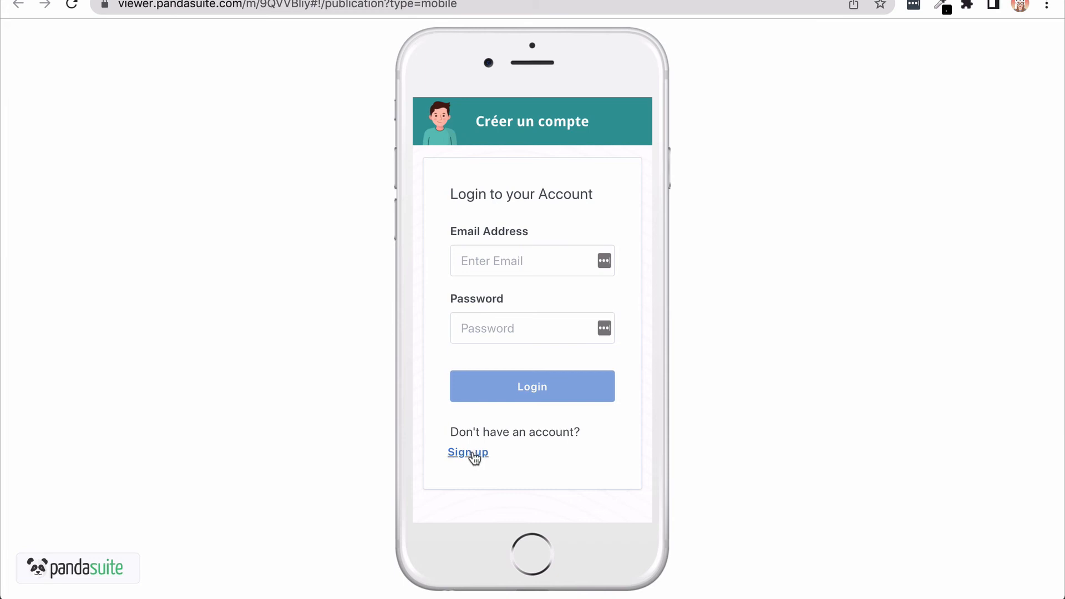
# In the app published in the web viewer, open the sign-up form and fill in the new account's name and e-mail address.
pyautogui.click(474, 453)
pyautogui.click(495, 266)
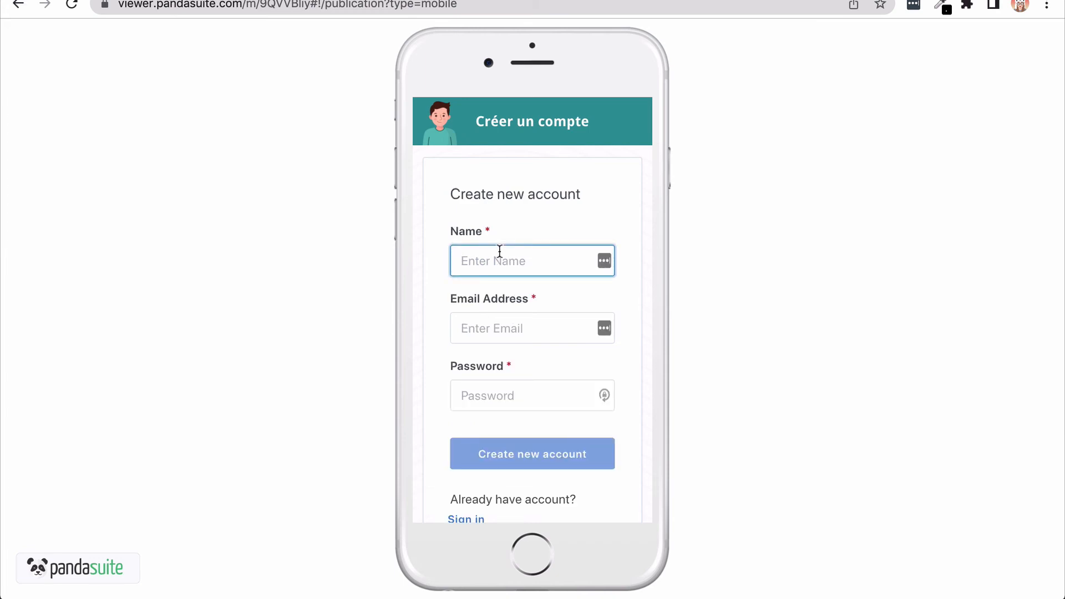
pyautogui.write('Aude')
pyautogui.click(486, 328)
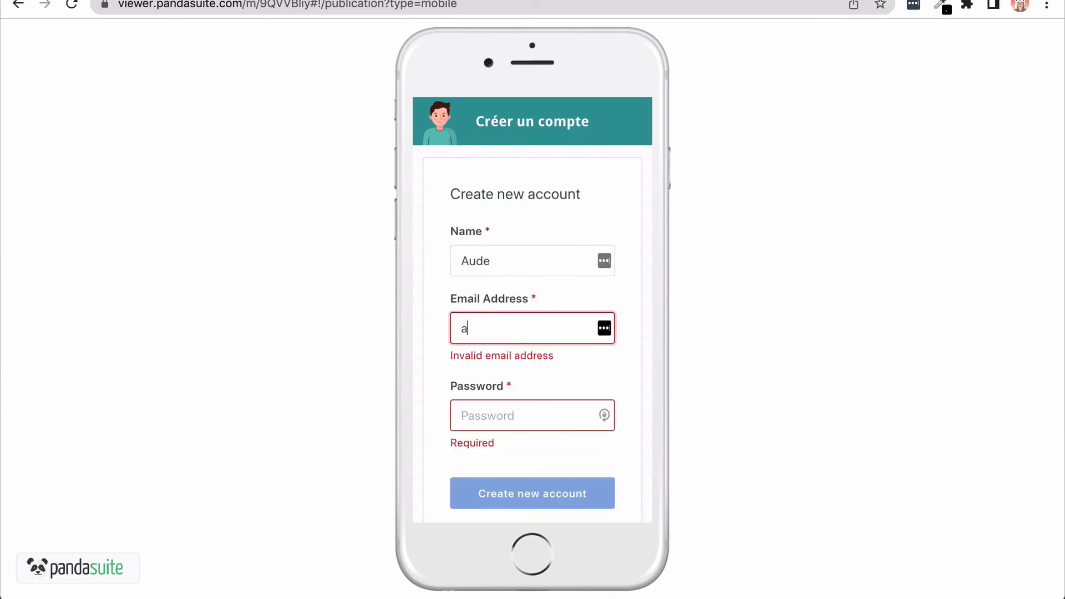
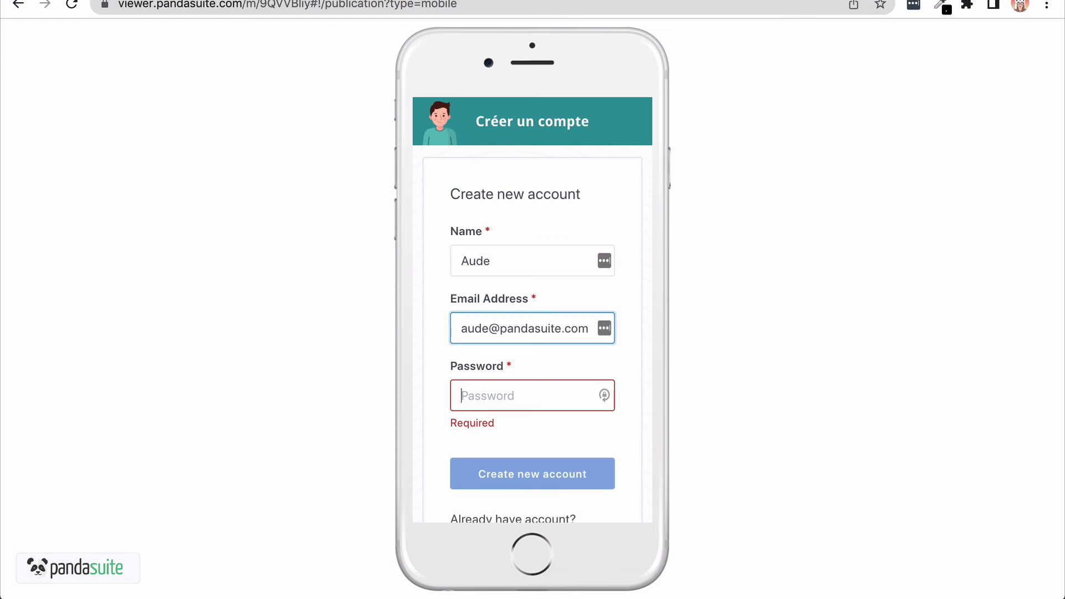
# Enter the account password, create the new account, and answer the first quiz question with Frozen.
pyautogui.press('Tab')
pyautogui.write('•••••••••')
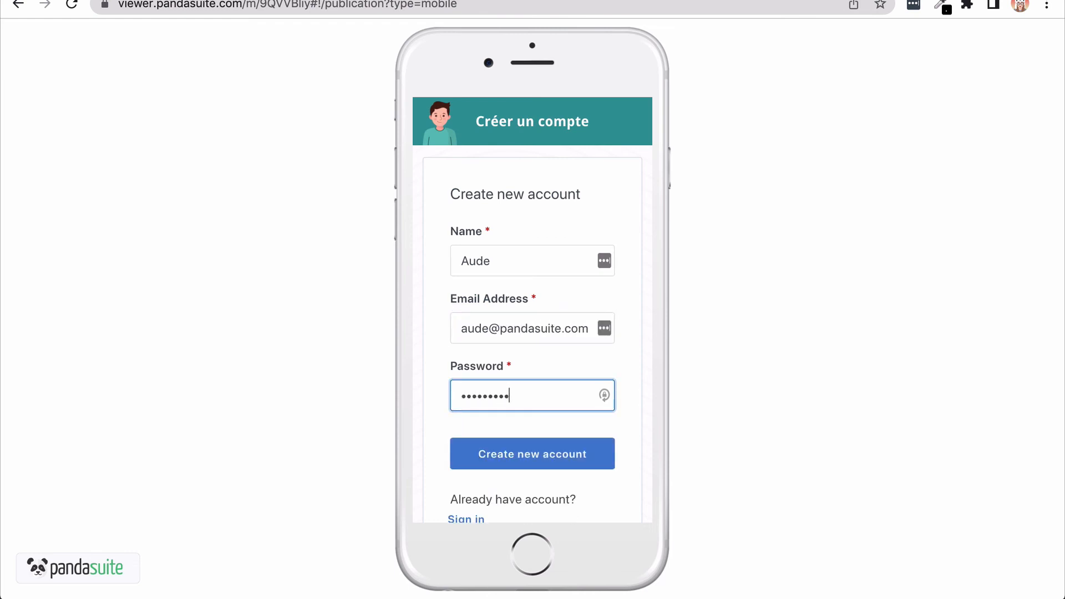
pyautogui.write('•')
pyautogui.click(525, 461)
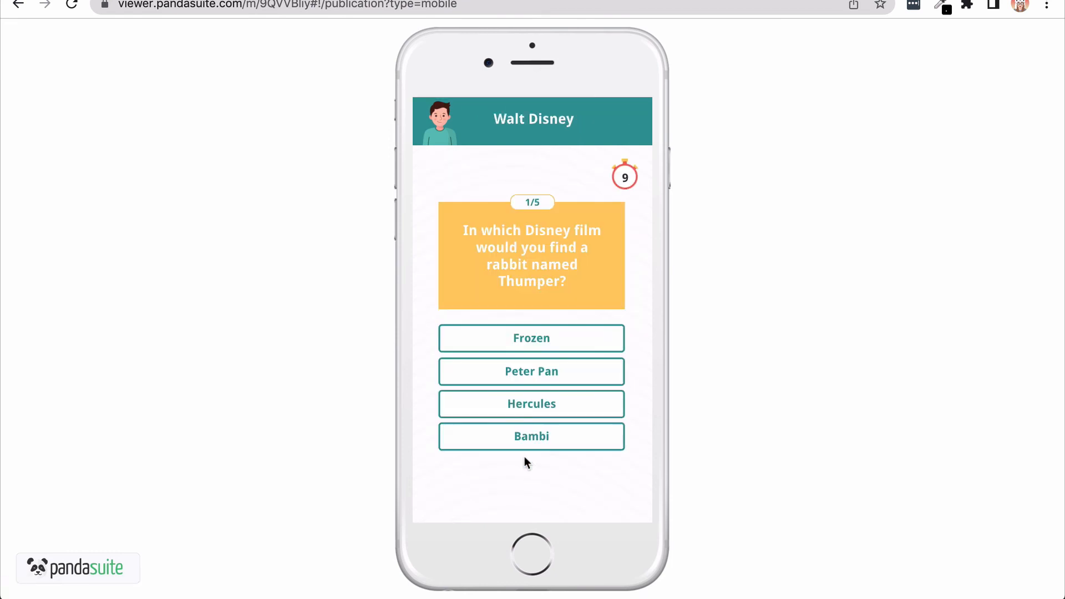
pyautogui.click(537, 342)
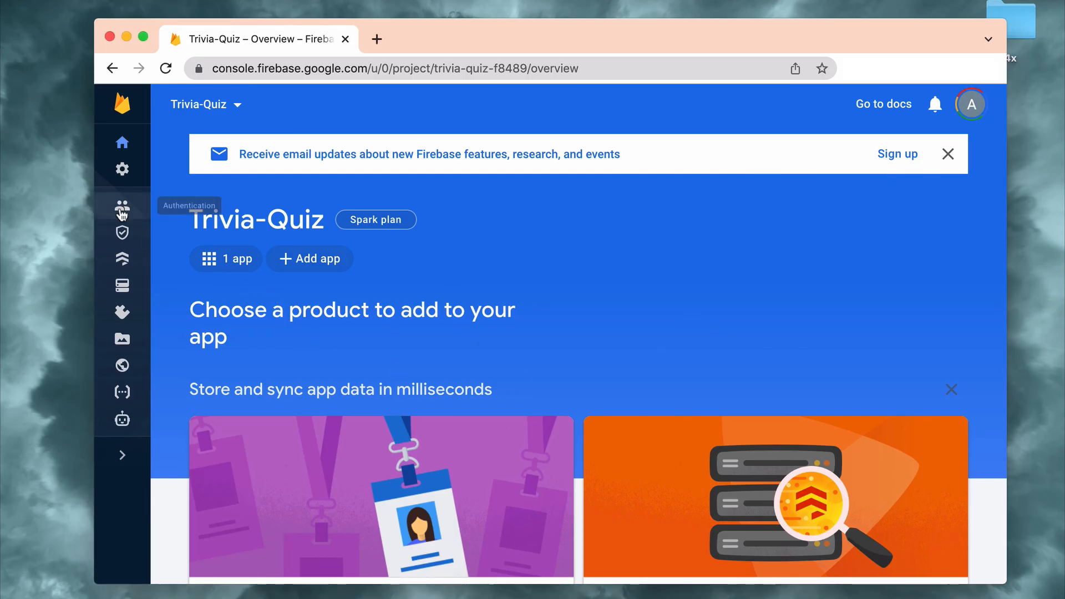
# Switch to the Firebase console and check the Authentication users list and the Cloud Firestore data of the Trivia-Quiz project.
pyautogui.click(122, 210)
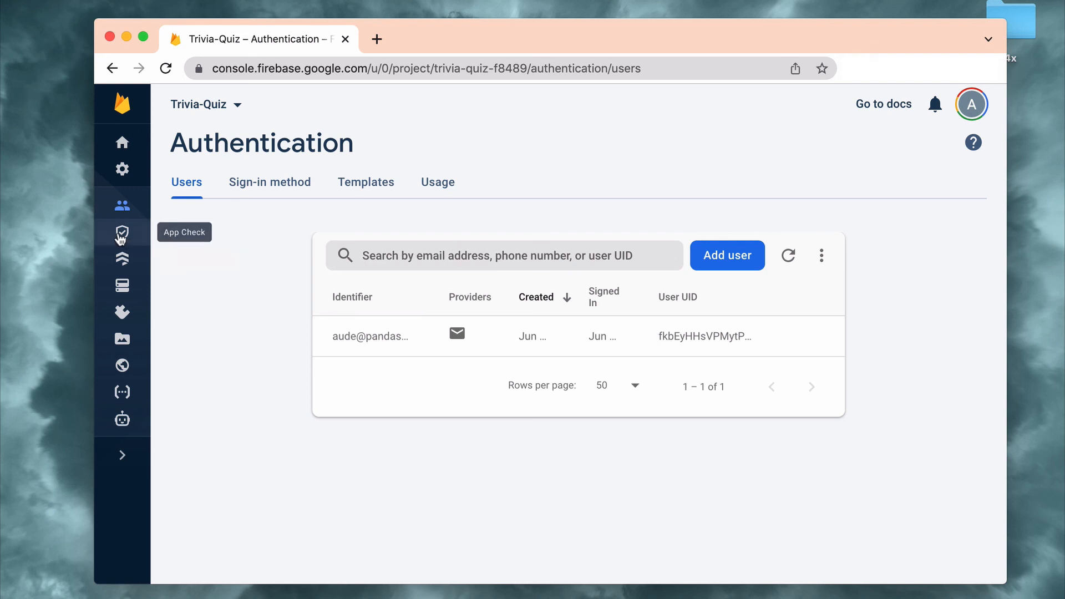
pyautogui.click(122, 260)
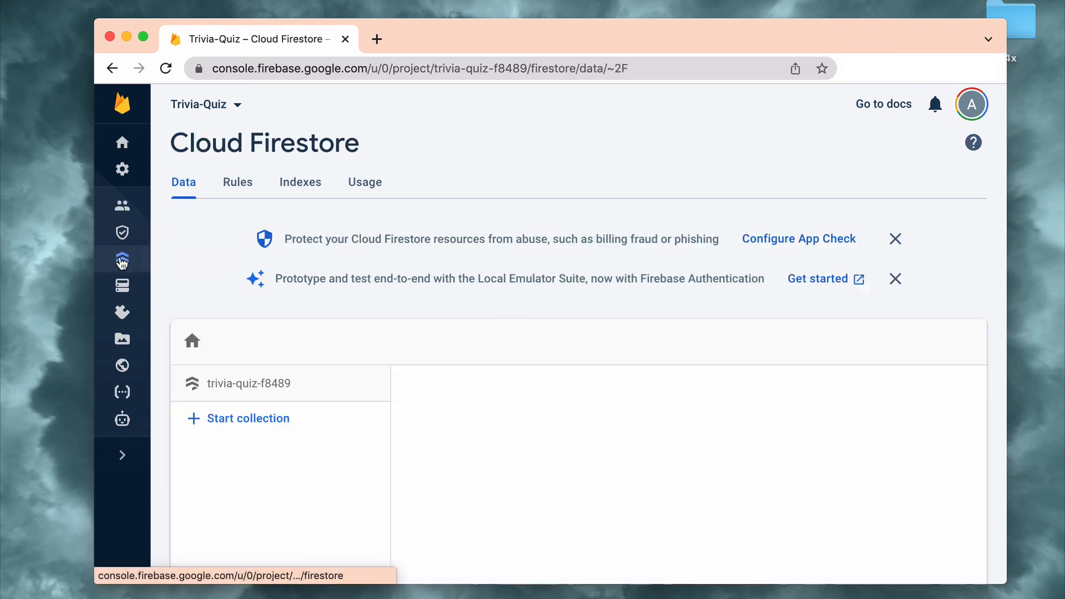